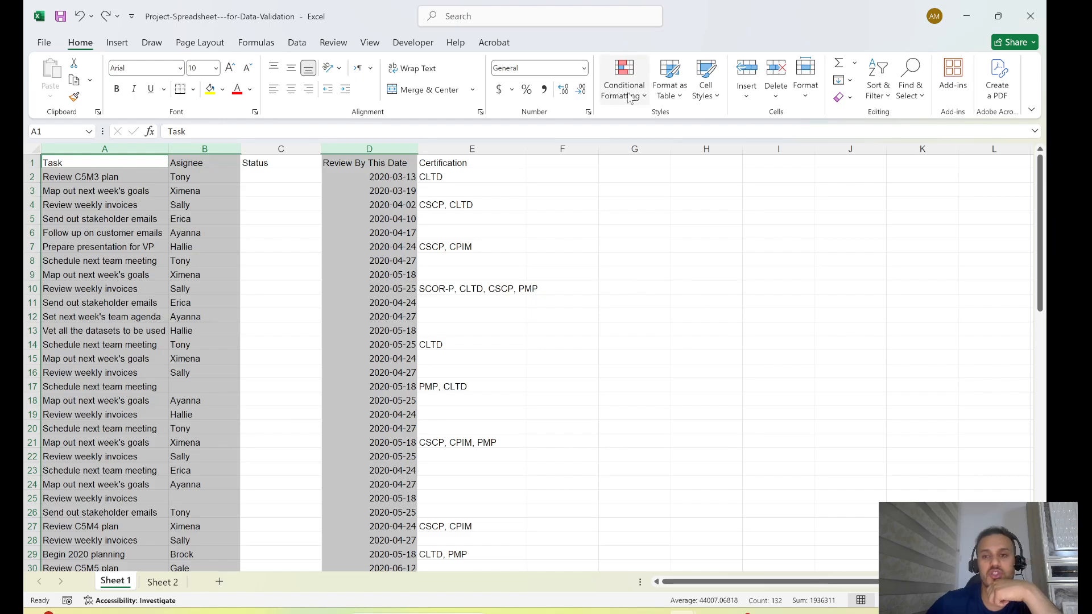
# - Create a conditional formatting rule for the selected Task, Asignee and Review By This Date columns that formats only cells containing blanks
pyautogui.click(639, 100)
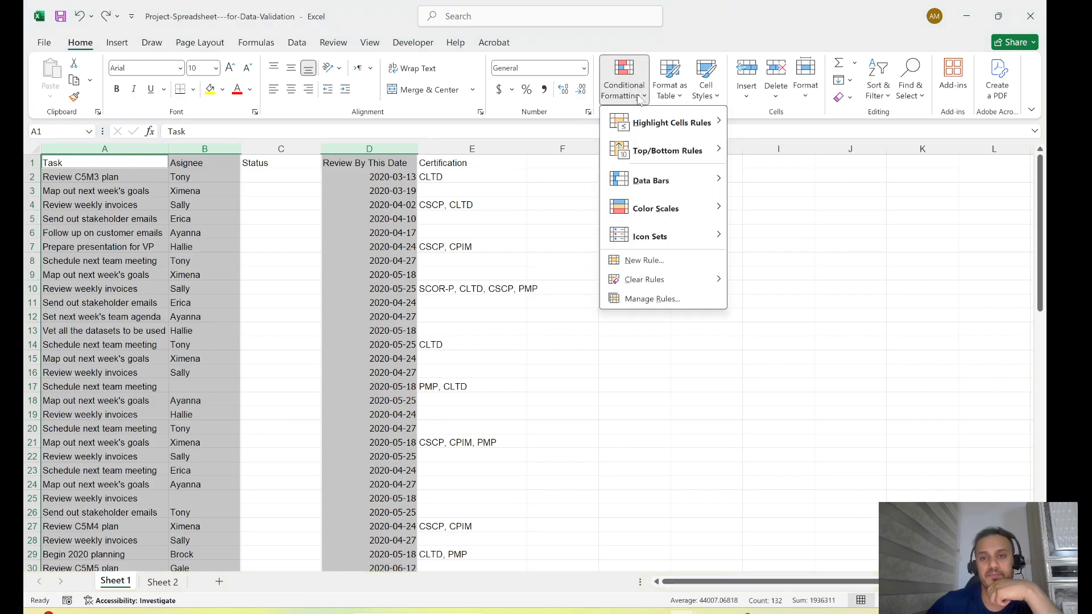
pyautogui.click(651, 265)
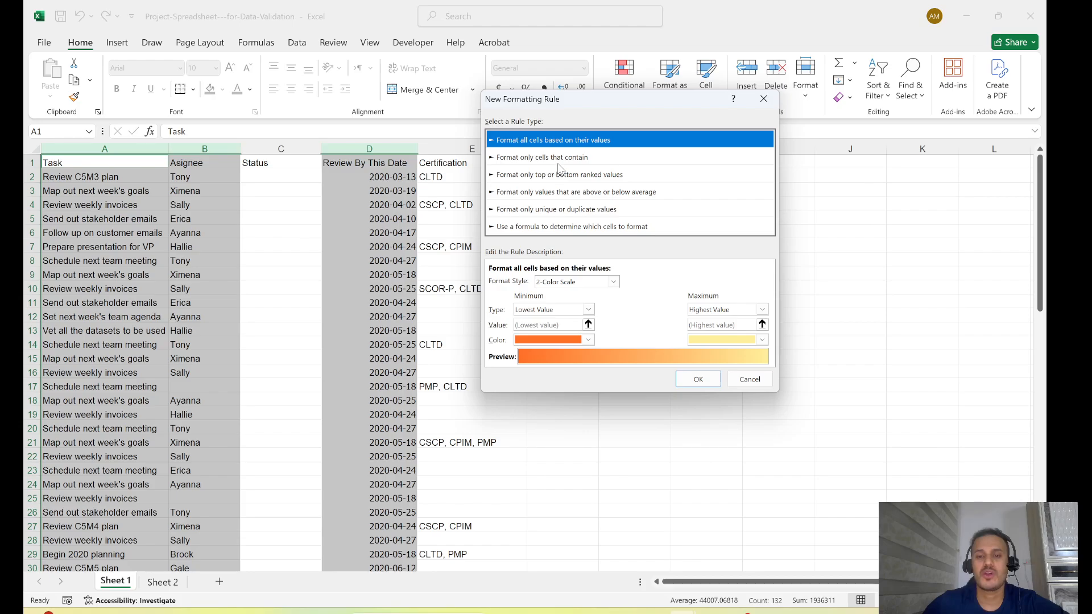
pyautogui.click(566, 159)
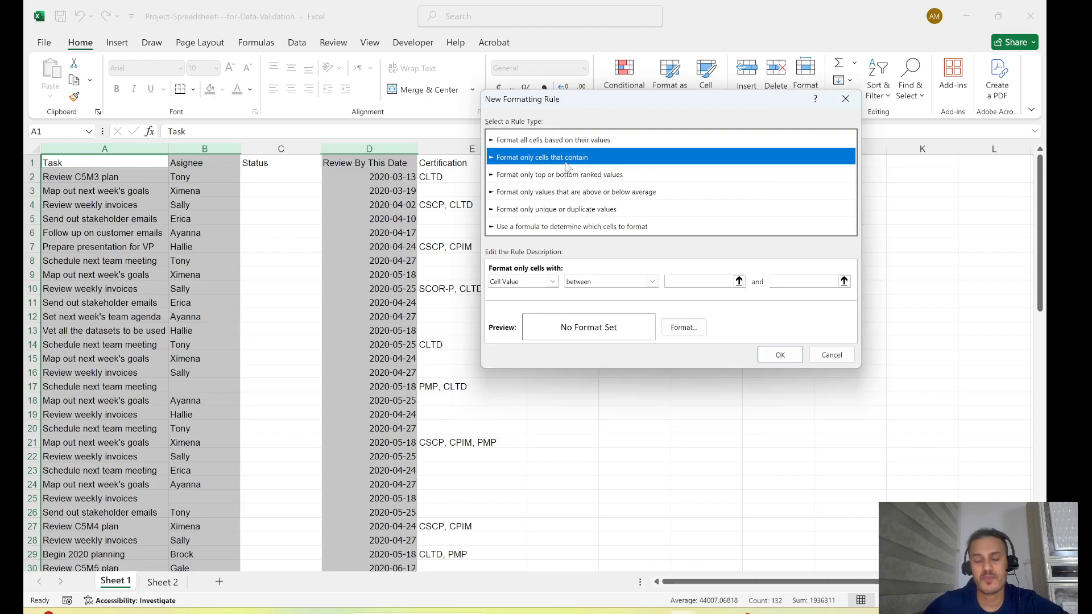
pyautogui.click(552, 281)
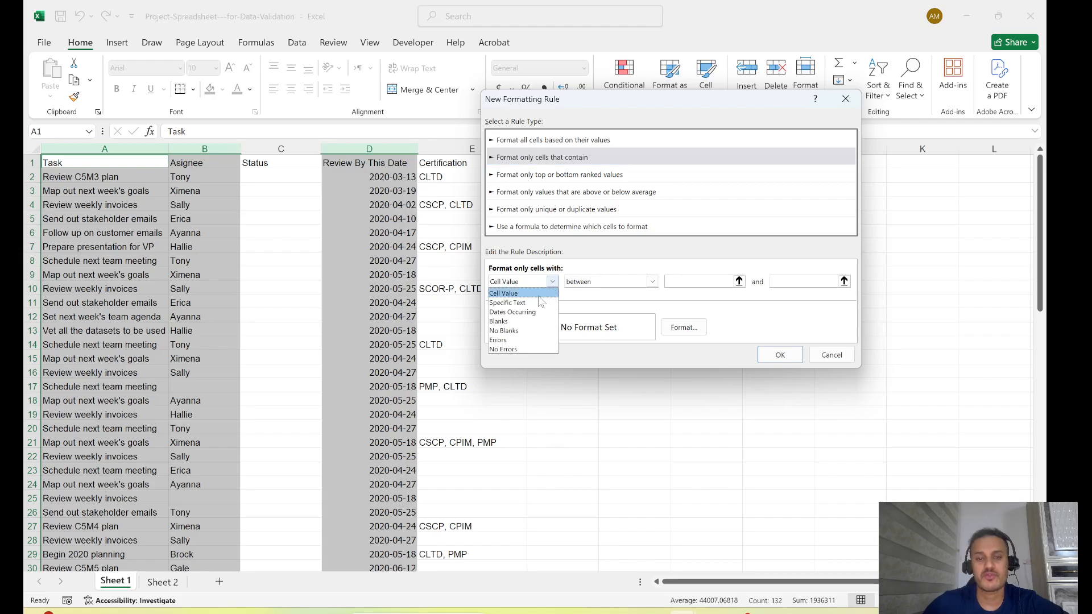
pyautogui.click(499, 322)
# - Give the blanks rule a red fill, apply it and check the highlighted cells down the sheet
pyautogui.click(684, 327)
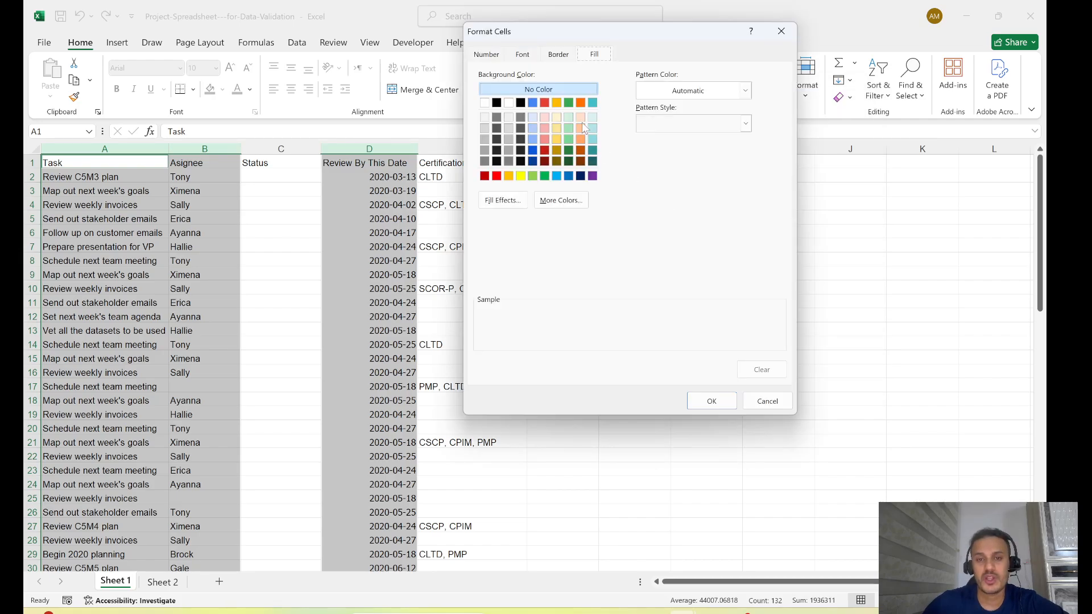
pyautogui.click(496, 177)
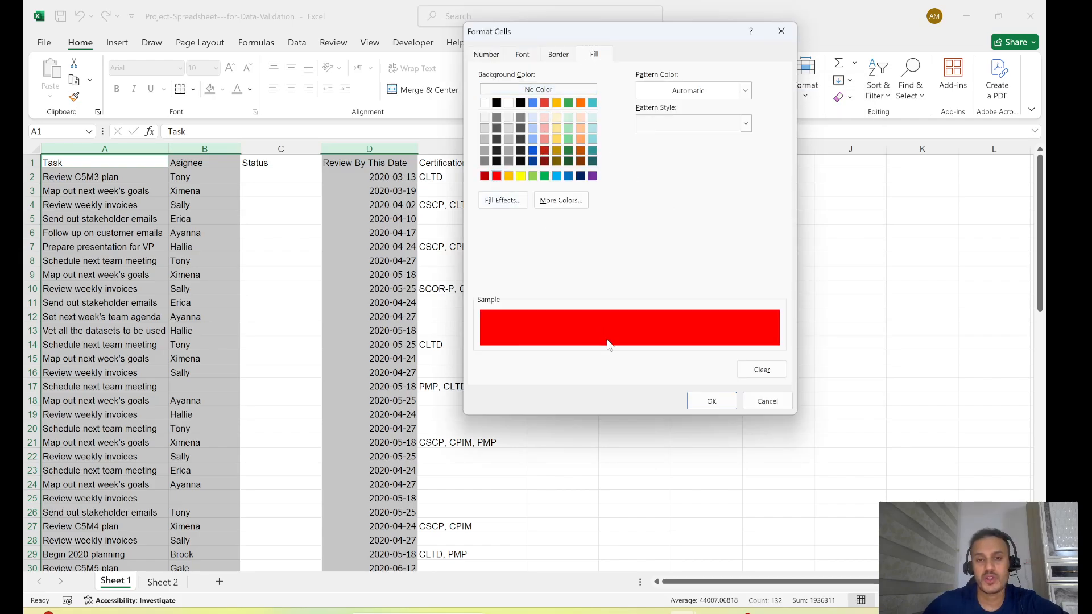
pyautogui.click(710, 403)
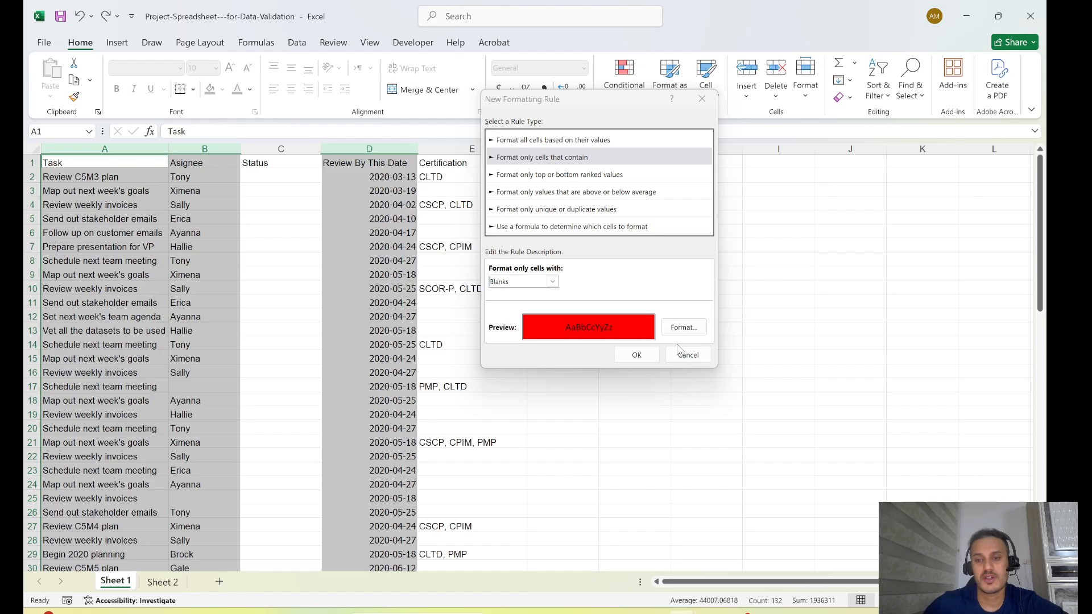
pyautogui.click(646, 359)
pyautogui.scroll(-1, 367, 381)
pyautogui.scroll(-2, 367, 381)
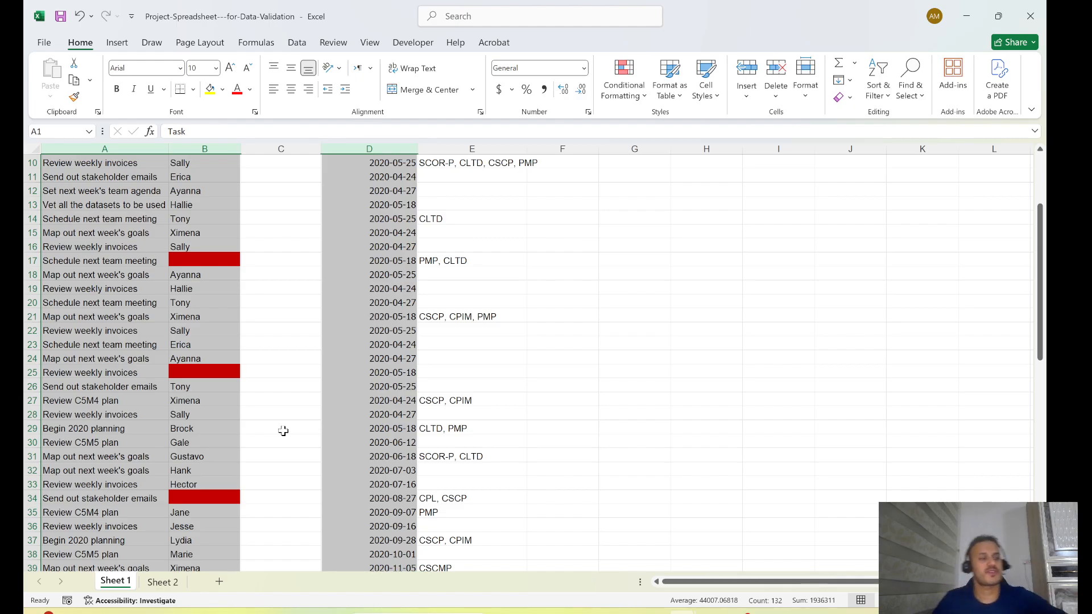
pyautogui.scroll(3, 493, 356)
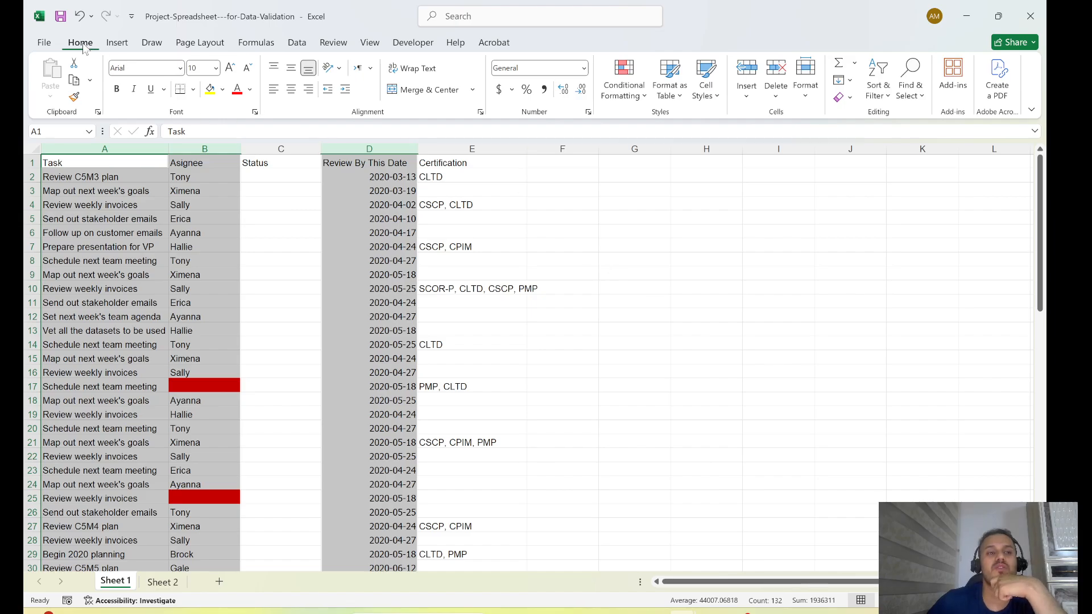
# - Try highlighting duplicate values in the selected columns with Yellow Fill with Dark Yellow Text, and undo it
pyautogui.click(639, 100)
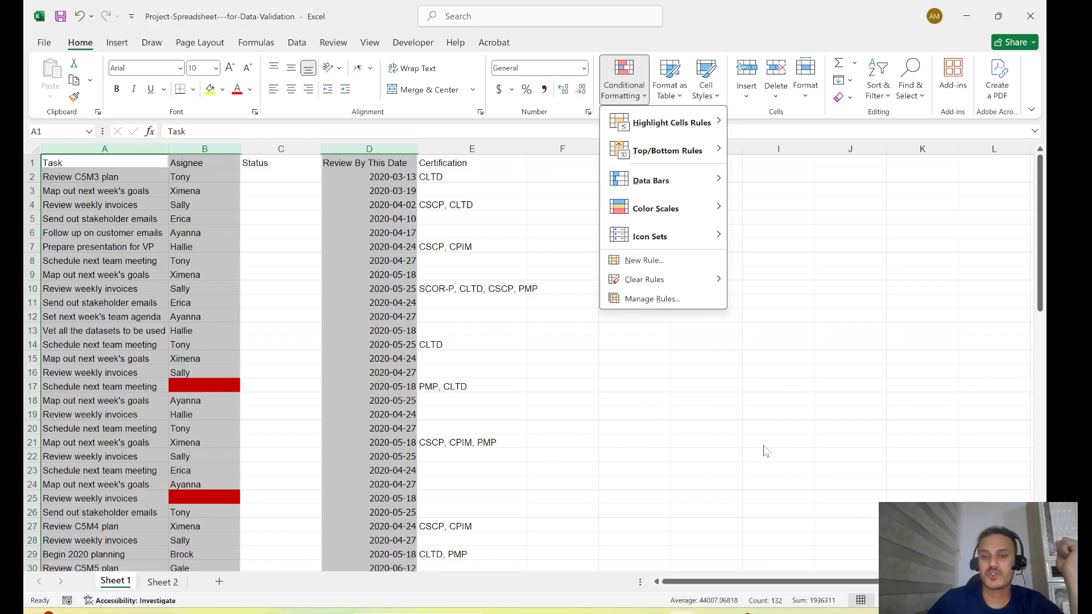
pyautogui.moveTo(682, 130)
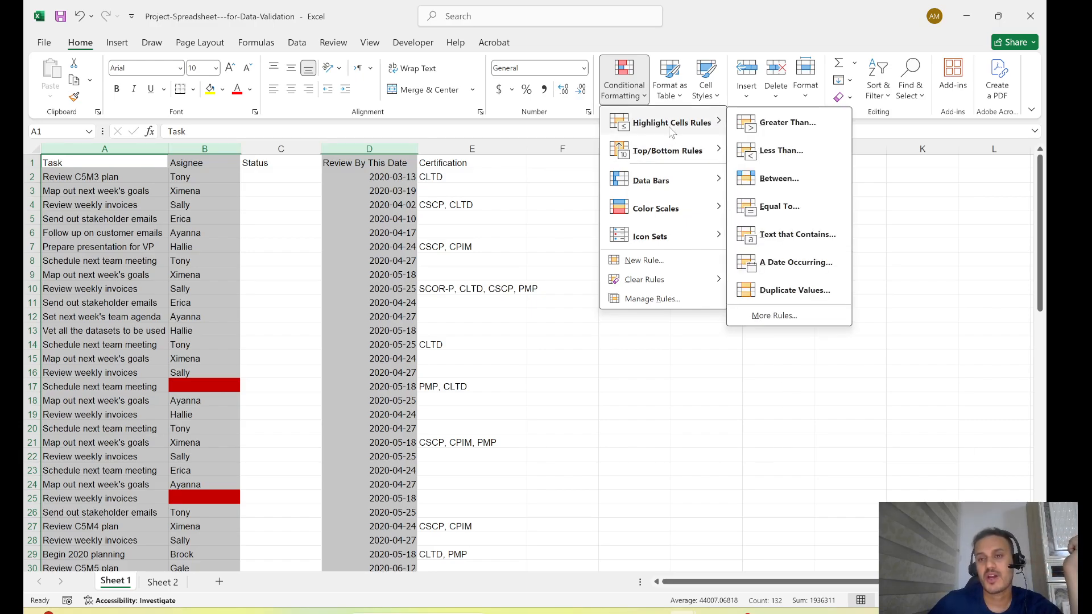
pyautogui.click(794, 290)
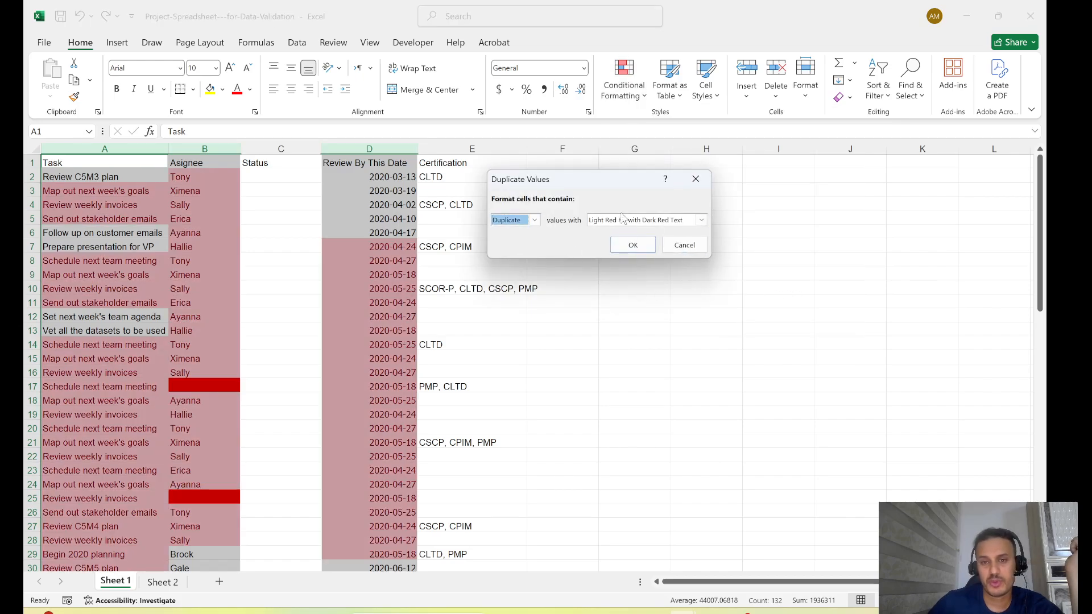
pyautogui.click(701, 220)
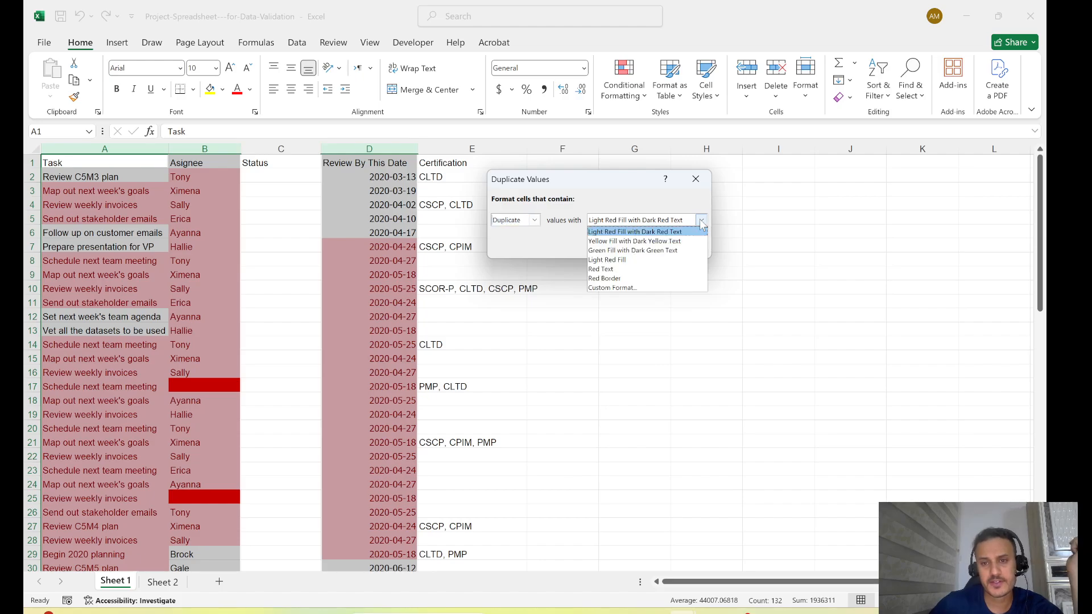
pyautogui.click(615, 241)
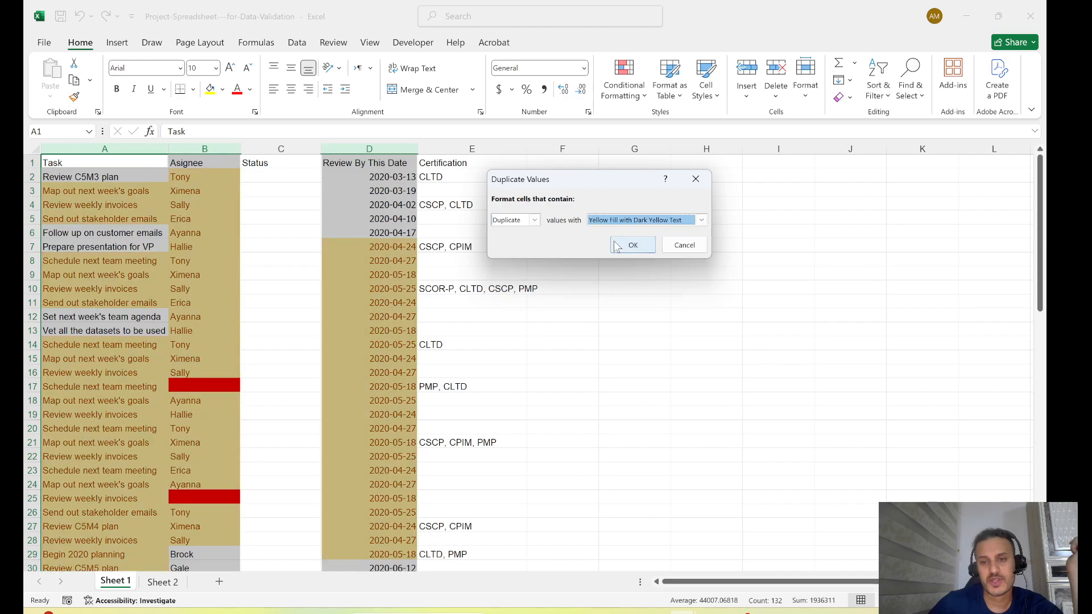
pyautogui.click(633, 246)
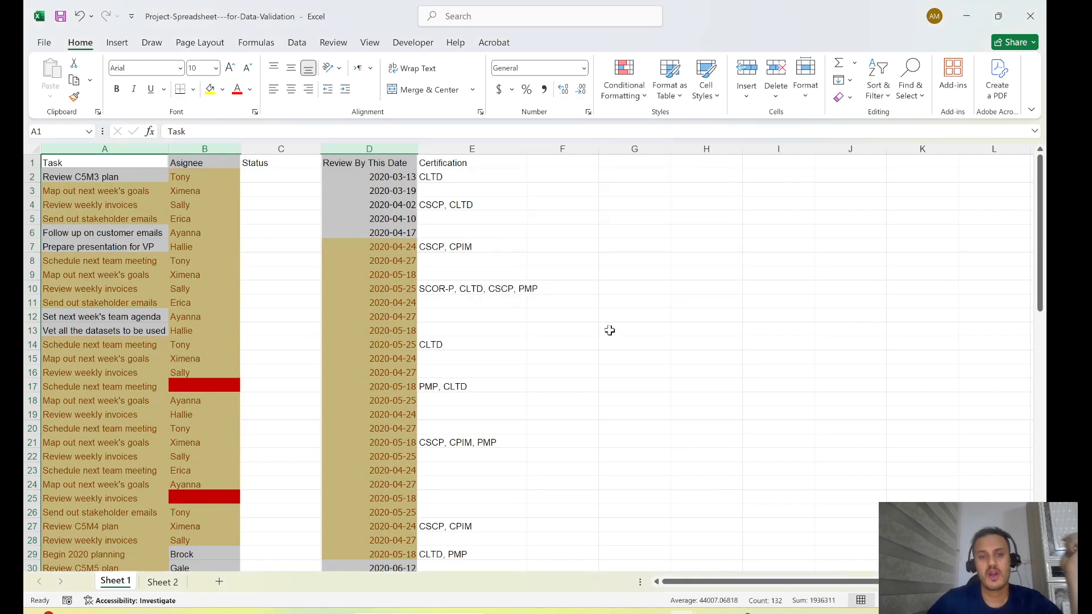
pyautogui.hotkey('ctrl', 'z')
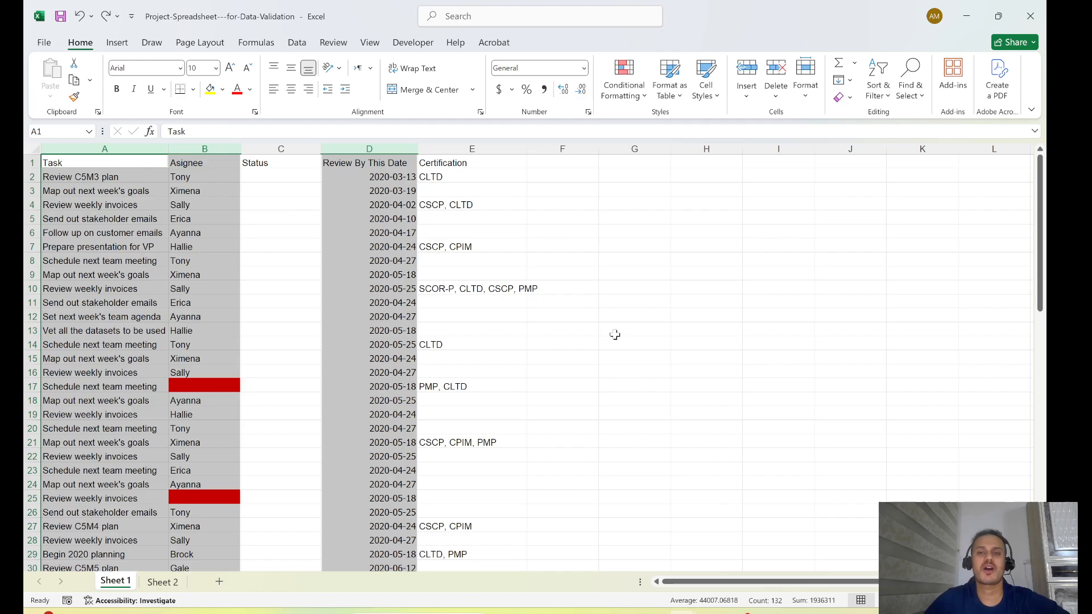
# - Try a new formatting rule that gives duplicate values in the selected columns a plain yellow fill, and undo it
pyautogui.click(624, 80)
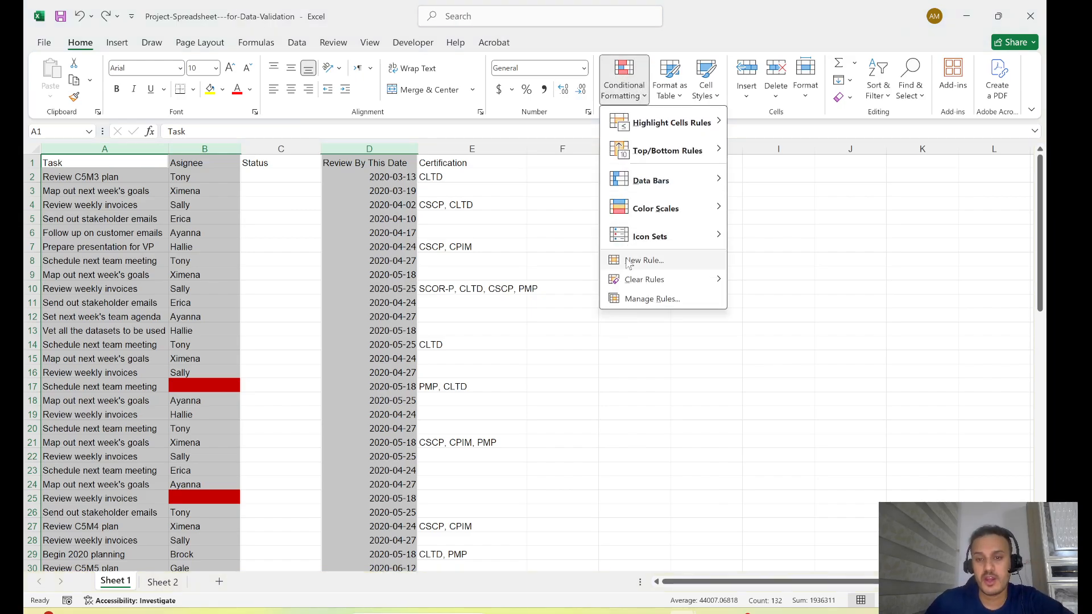
pyautogui.click(643, 261)
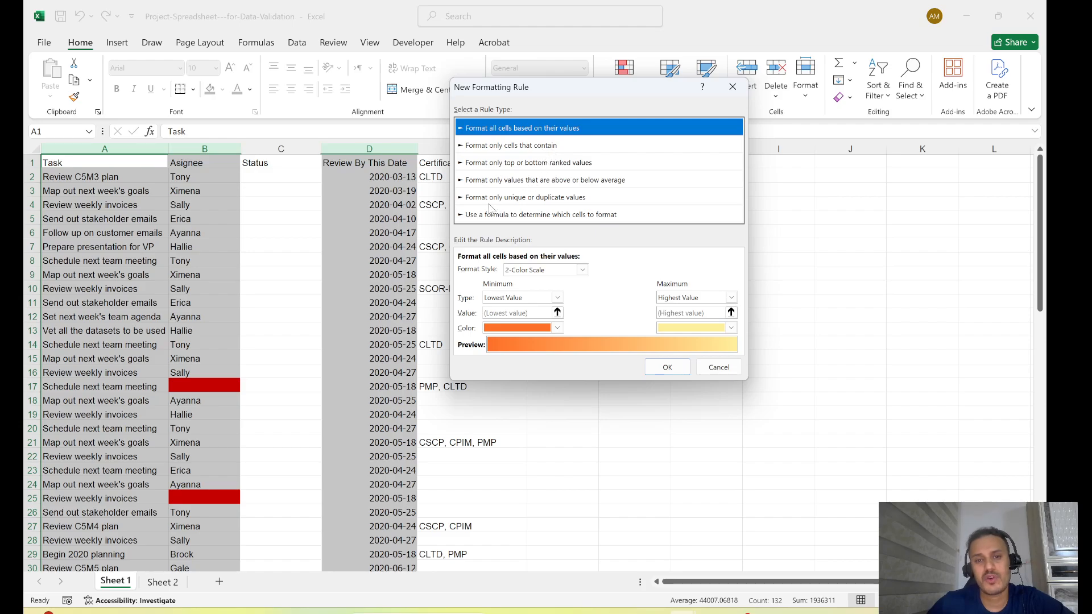
pyautogui.click(546, 198)
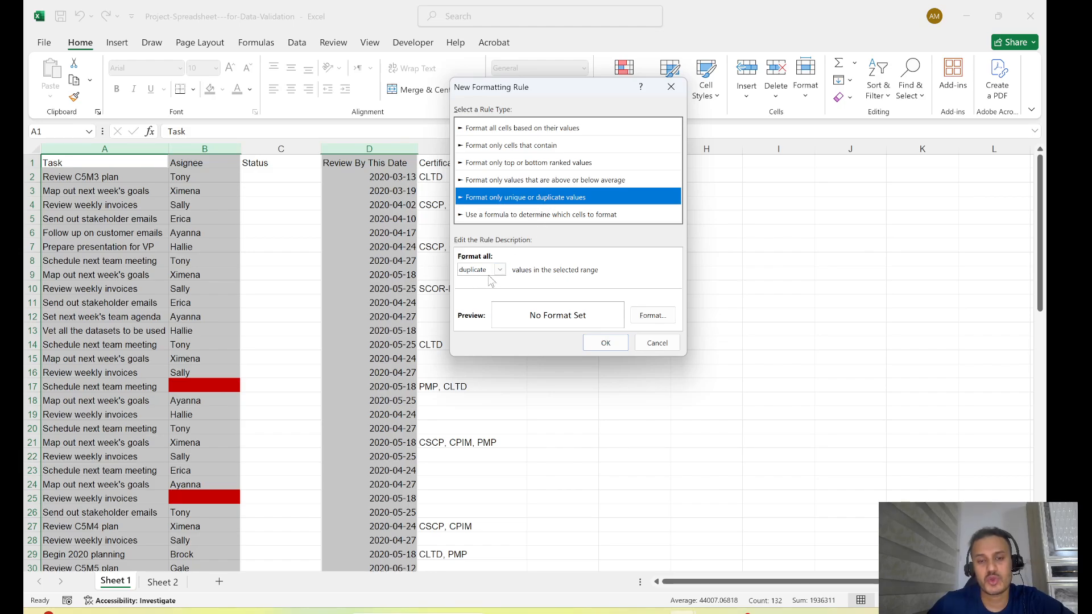
pyautogui.click(652, 316)
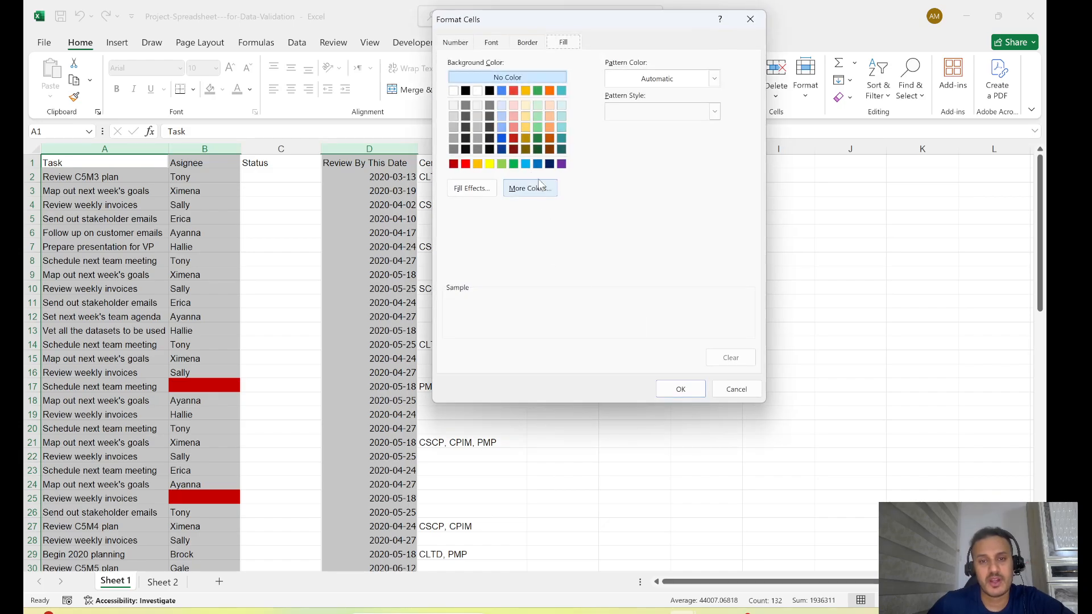
pyautogui.click(490, 165)
pyautogui.click(680, 389)
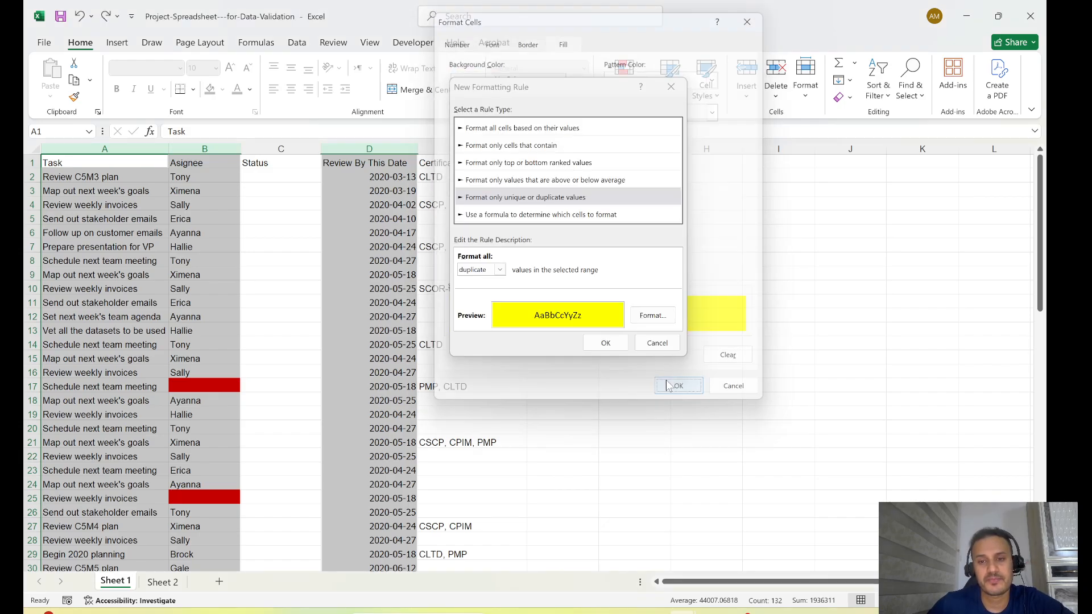
pyautogui.click(607, 346)
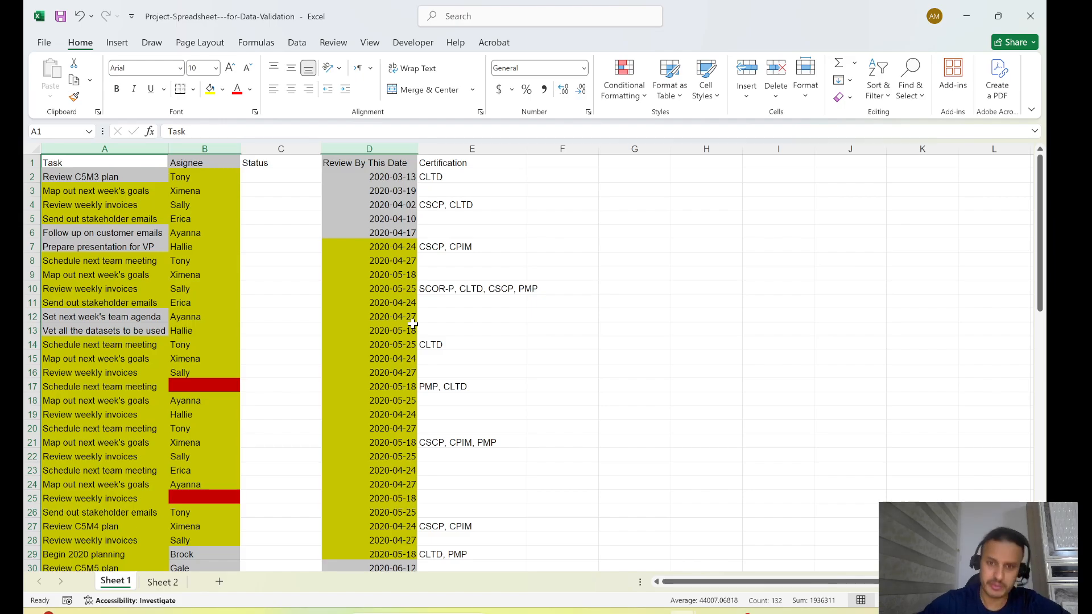
pyautogui.hotkey('ctrl', 'z')
# - Split the Certification column with Text to Columns as delimited data, using tab and comma delimiters and the General format
pyautogui.click(459, 149)
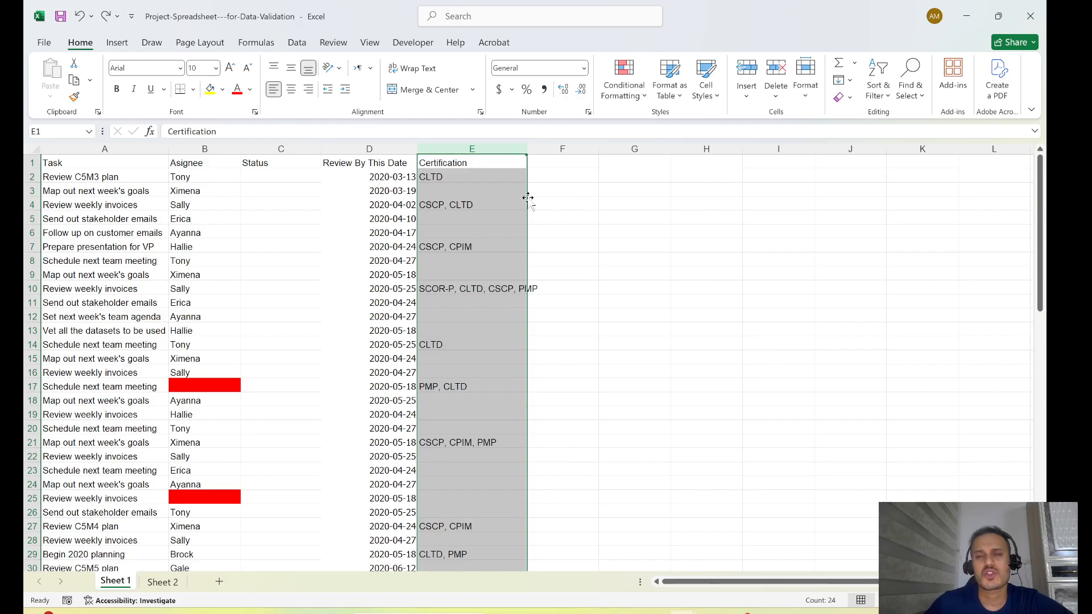
pyautogui.click(297, 43)
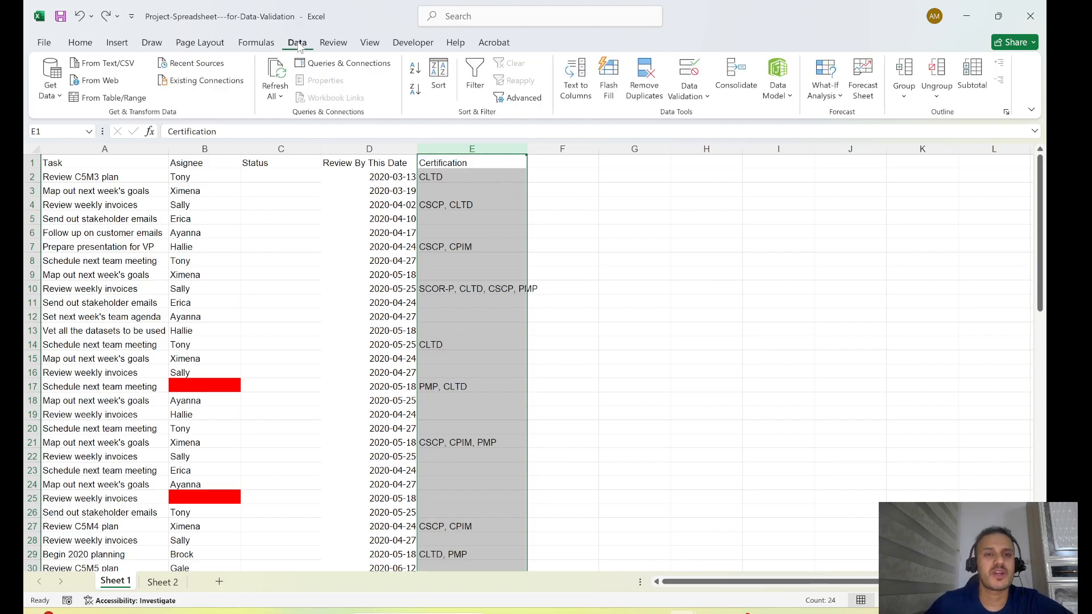
pyautogui.click(578, 86)
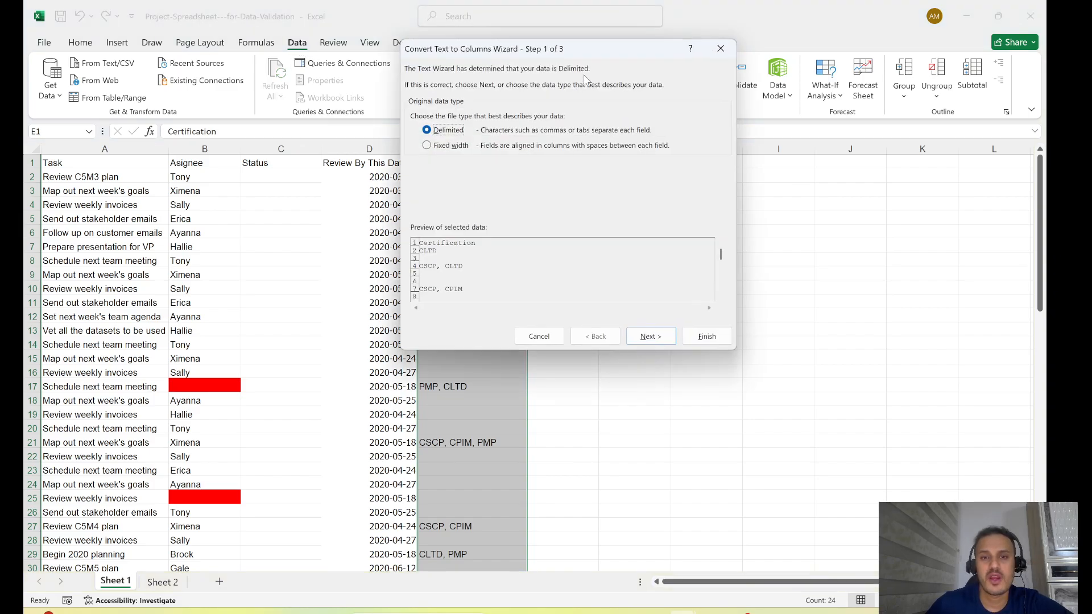
pyautogui.moveTo(589, 53); pyautogui.dragTo(753, 54)
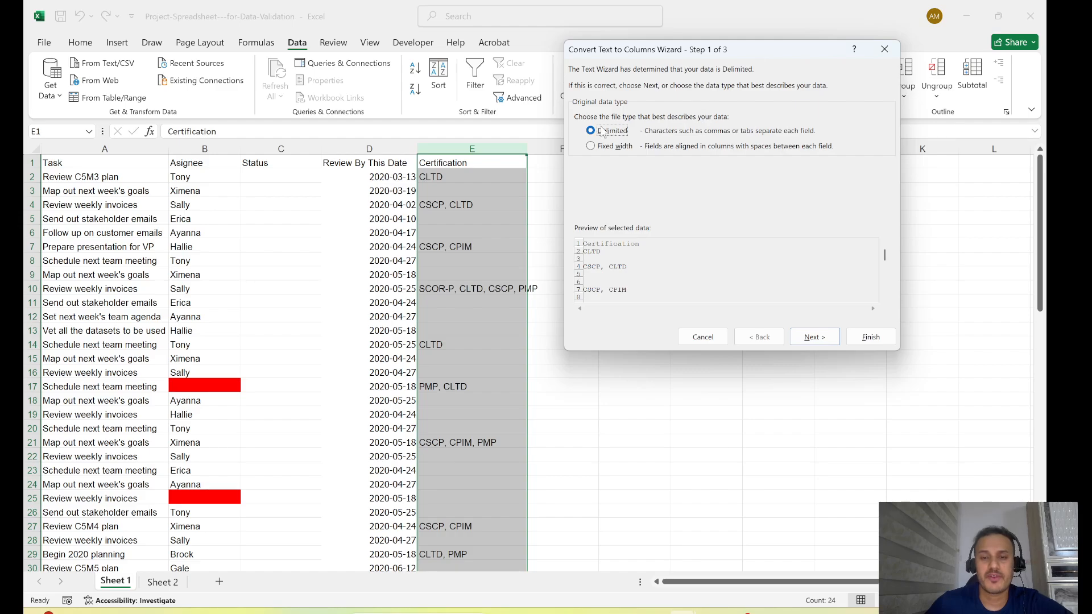
pyautogui.click(814, 338)
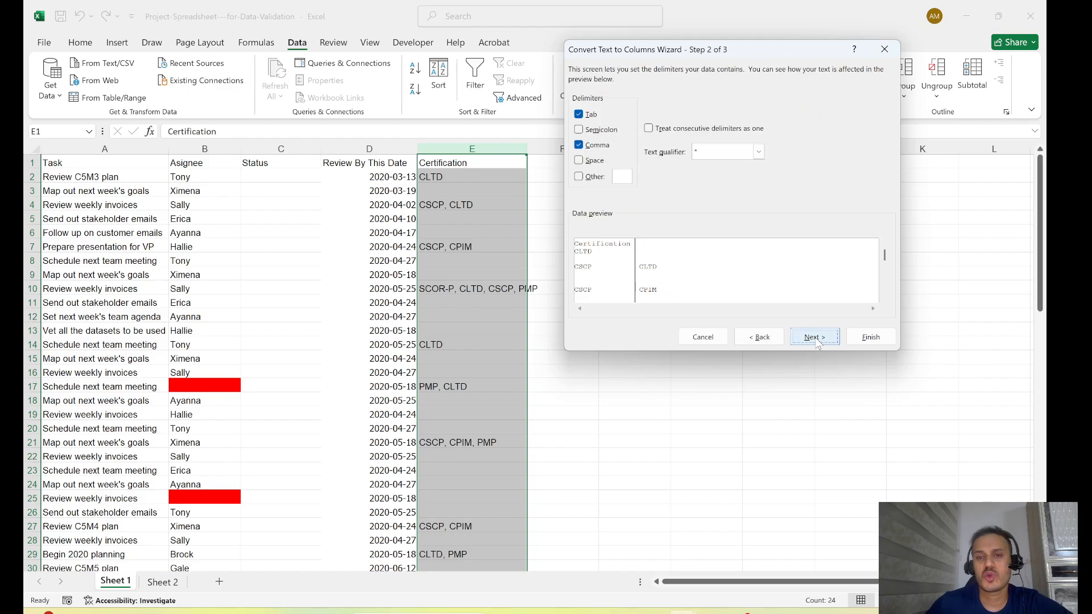
pyautogui.click(579, 146)
pyautogui.click(579, 146)
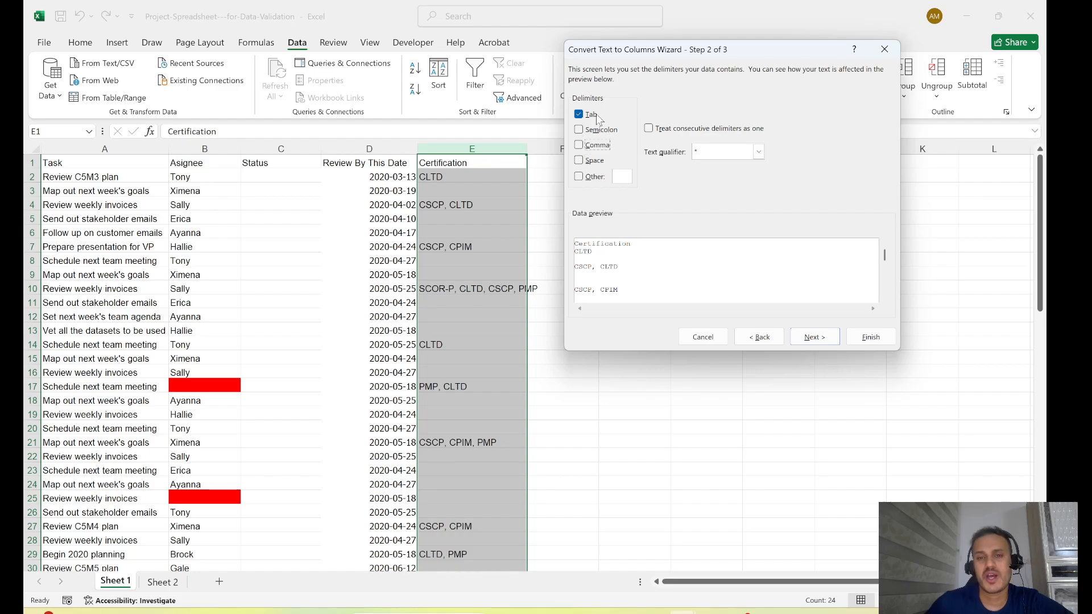
pyautogui.click(579, 145)
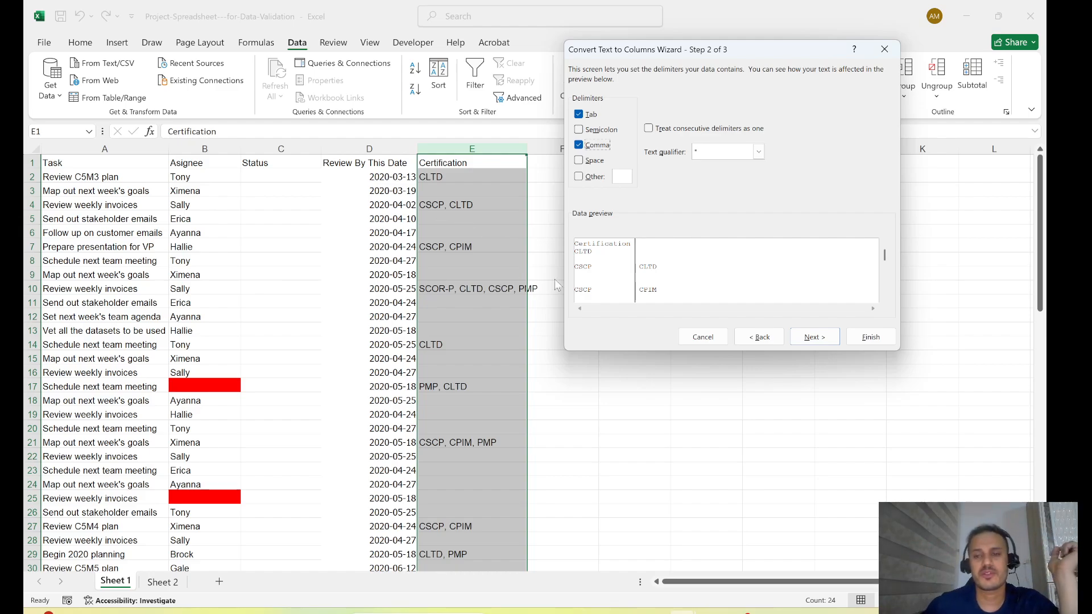
pyautogui.press('Return')
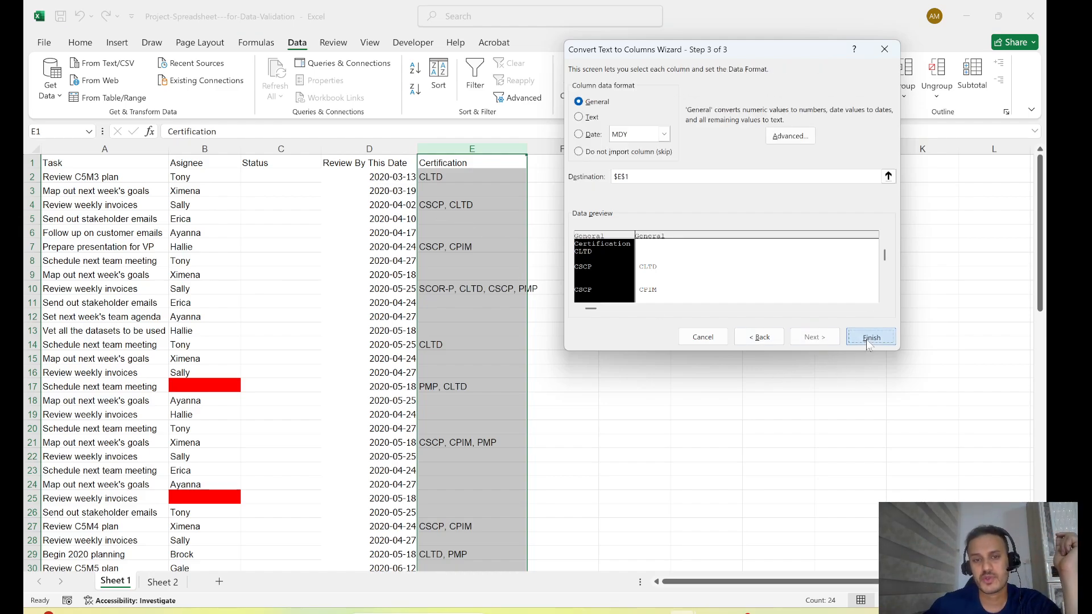
pyautogui.click(869, 338)
# - Examine how the certifications are distributed across the Certification column and the columns beside it
pyautogui.click(649, 231)
pyautogui.click(430, 163)
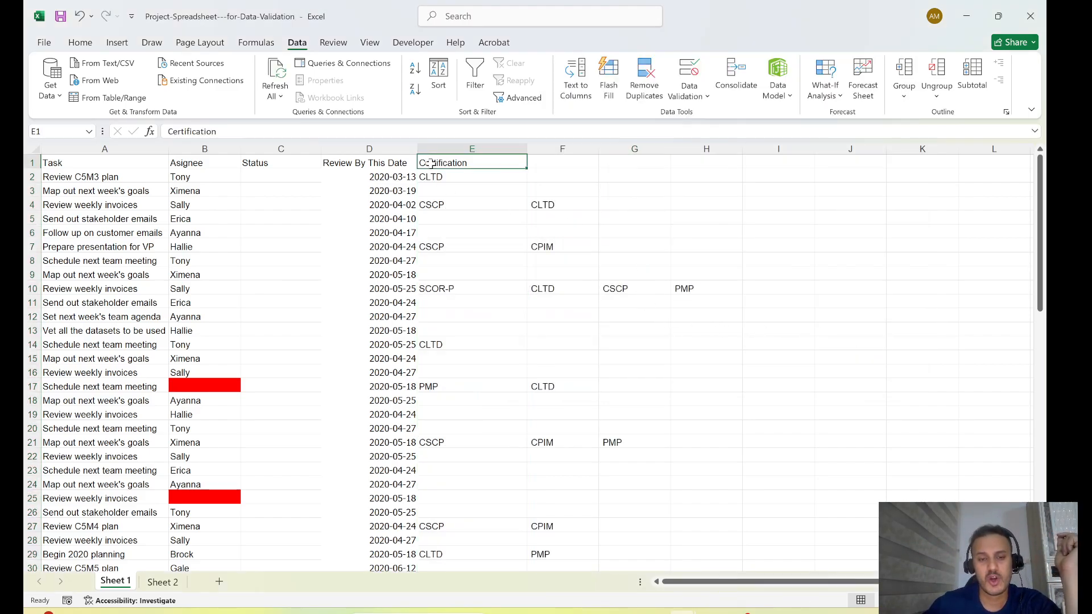
pyautogui.moveTo(430, 164); pyautogui.dragTo(472, 359)
pyautogui.click(555, 275)
pyautogui.moveTo(562, 190); pyautogui.dragTo(567, 361)
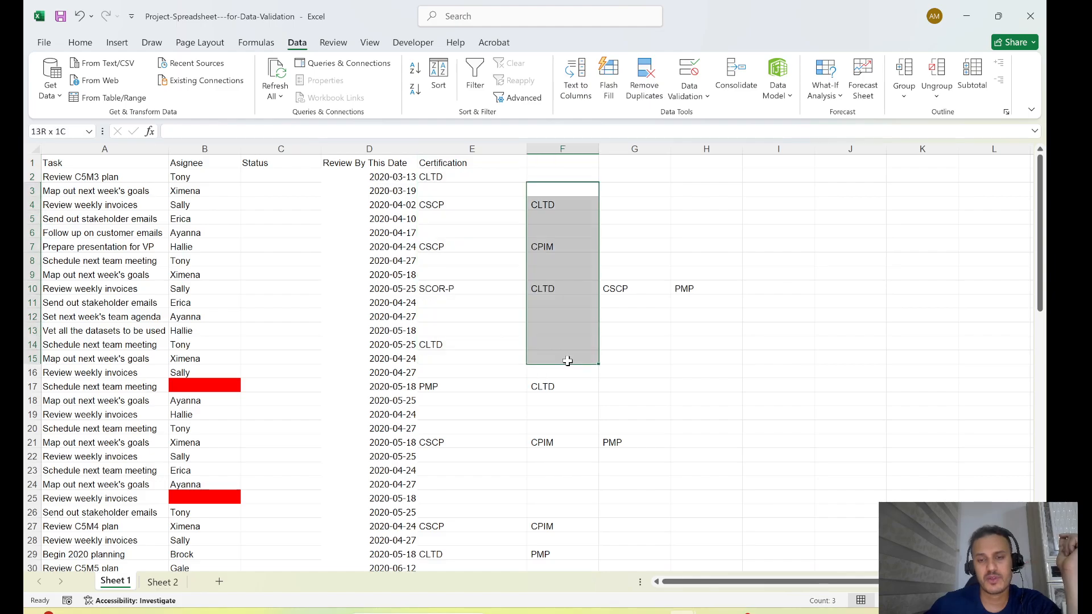
pyautogui.moveTo(649, 285); pyautogui.dragTo(649, 370)
pyautogui.click(779, 427)
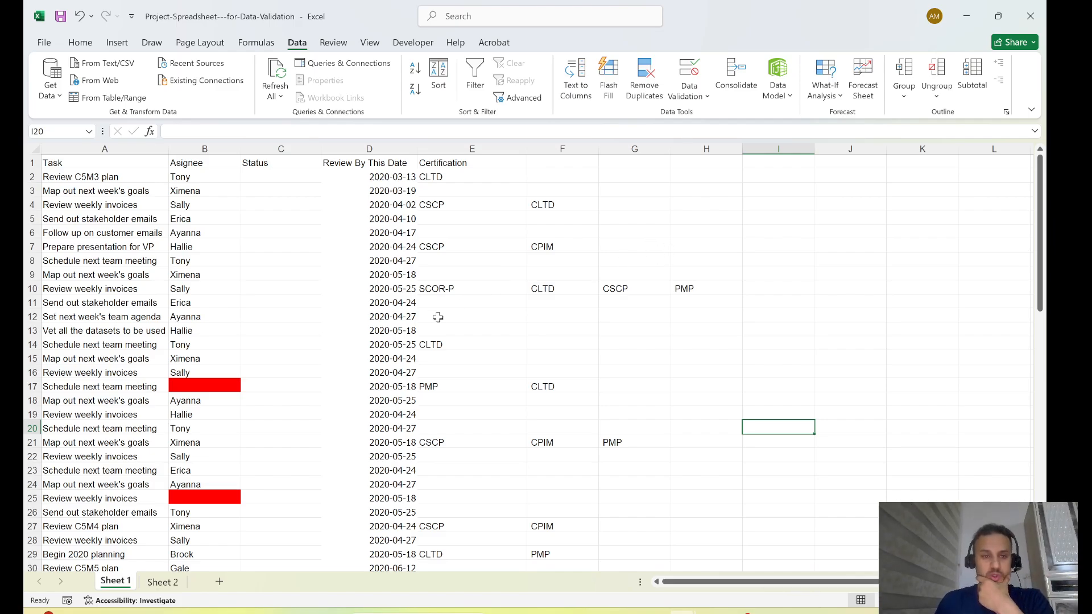
# - Open the data validation settings for the entire Status column and choose List as the allowed type
pyautogui.click(303, 233)
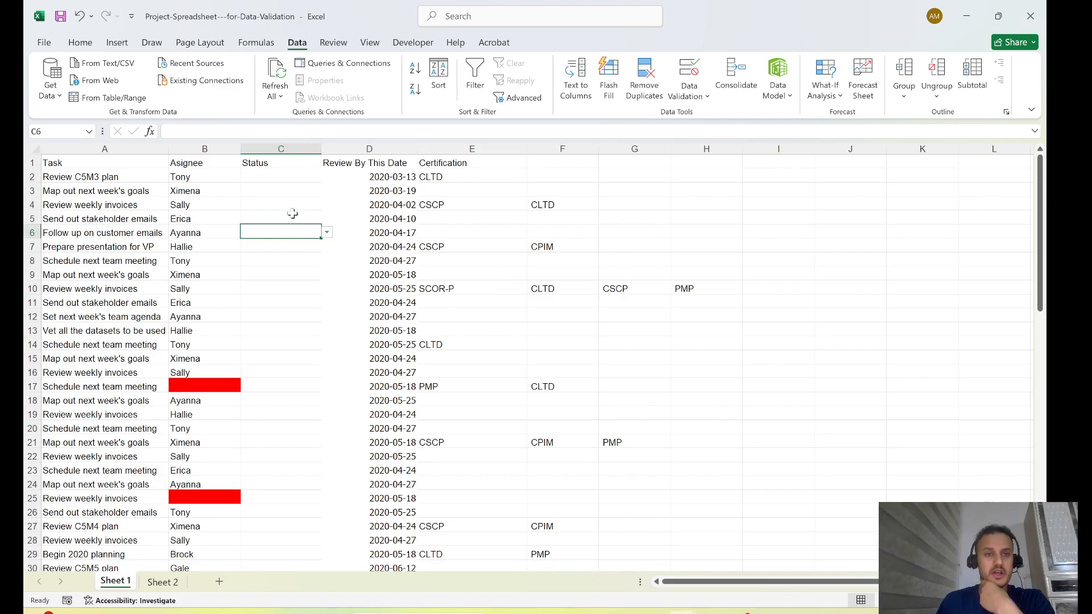
pyautogui.click(284, 149)
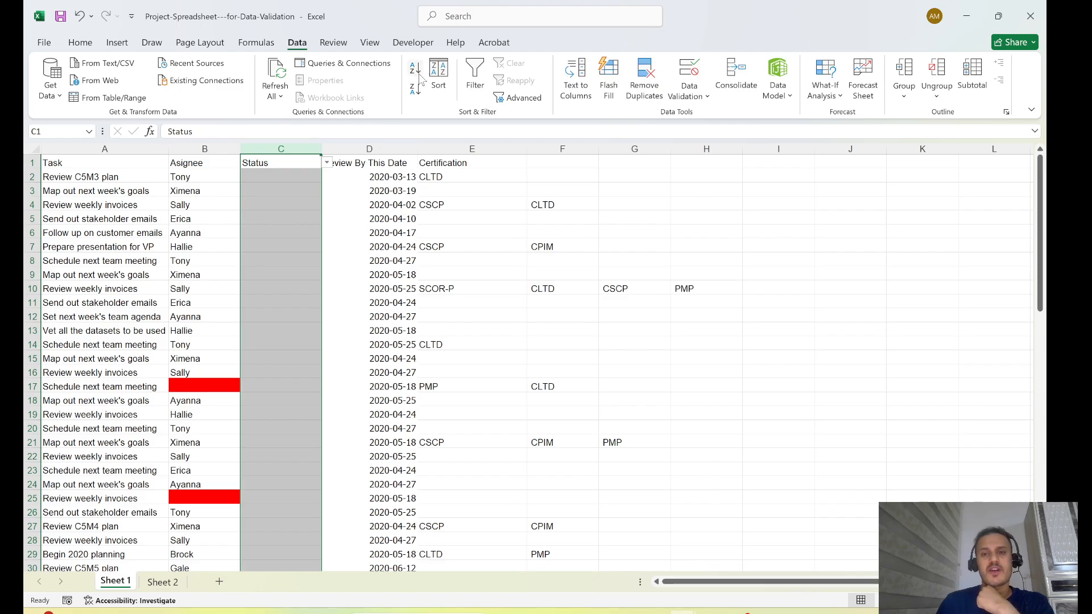
pyautogui.click(689, 95)
pyautogui.click(702, 115)
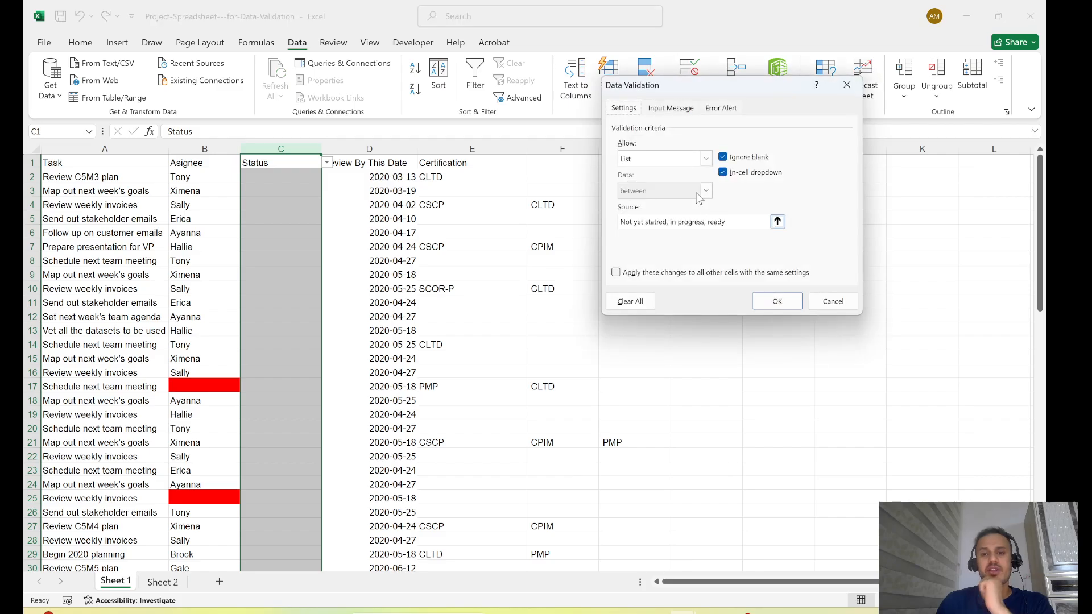
pyautogui.moveTo(715, 84); pyautogui.dragTo(661, 151)
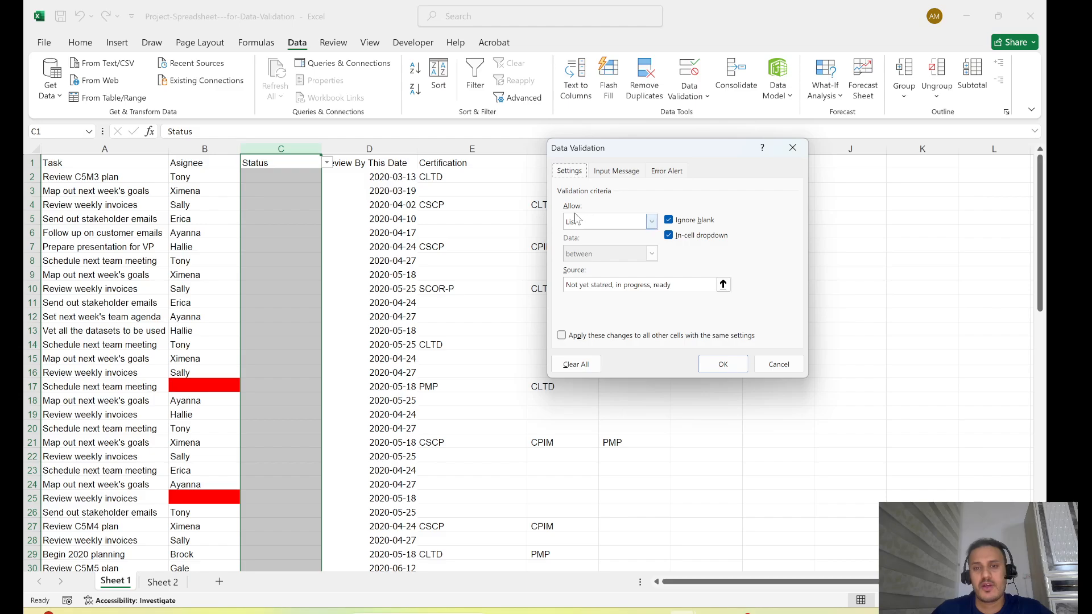
pyautogui.click(652, 222)
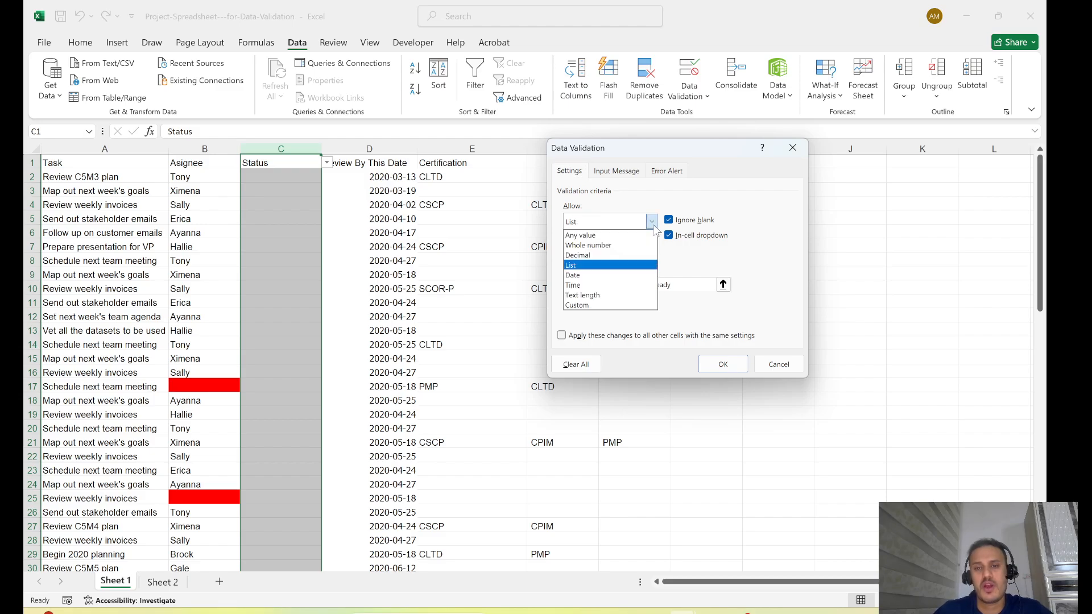
pyautogui.click(581, 266)
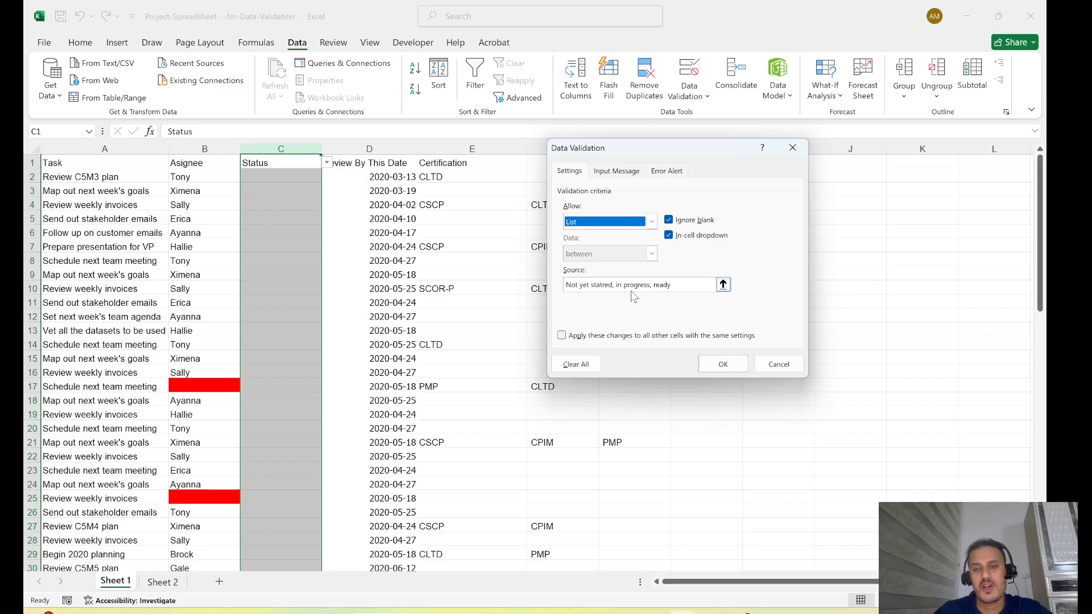
# - Replace the Status validation list's source with "Not yet ready, Ready, In progress" and apply it
pyautogui.moveTo(680, 285); pyautogui.dragTo(565, 284)
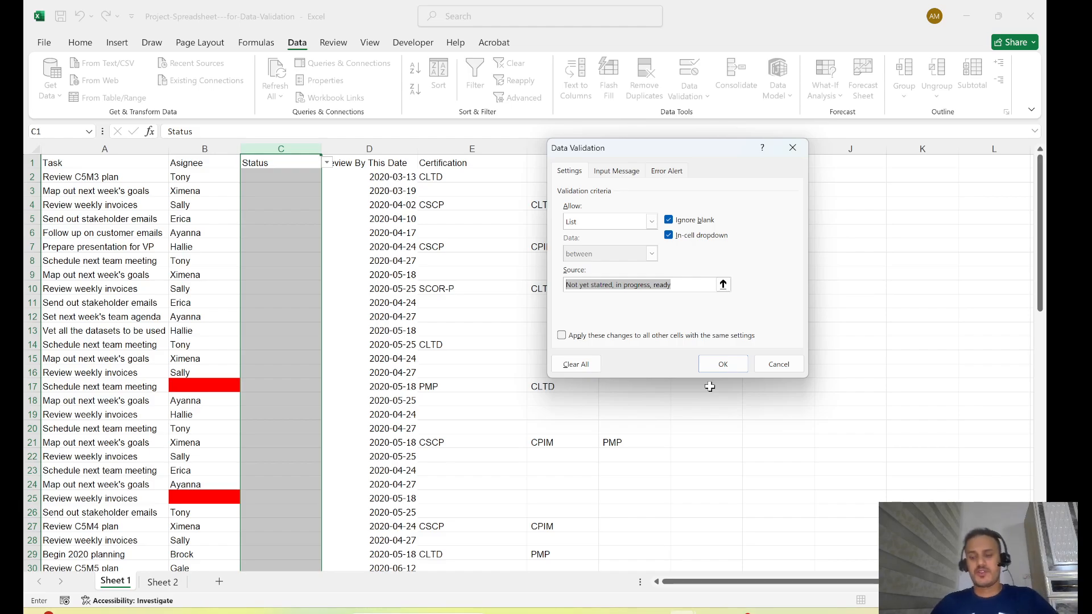
pyautogui.press('BackSpace')
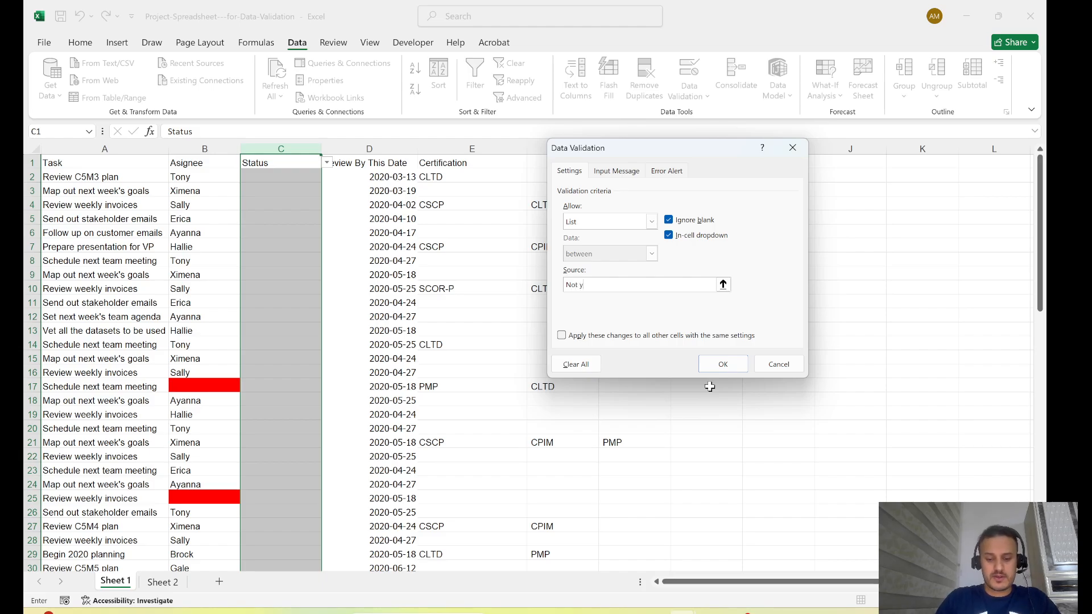
pyautogui.write('Not ye')
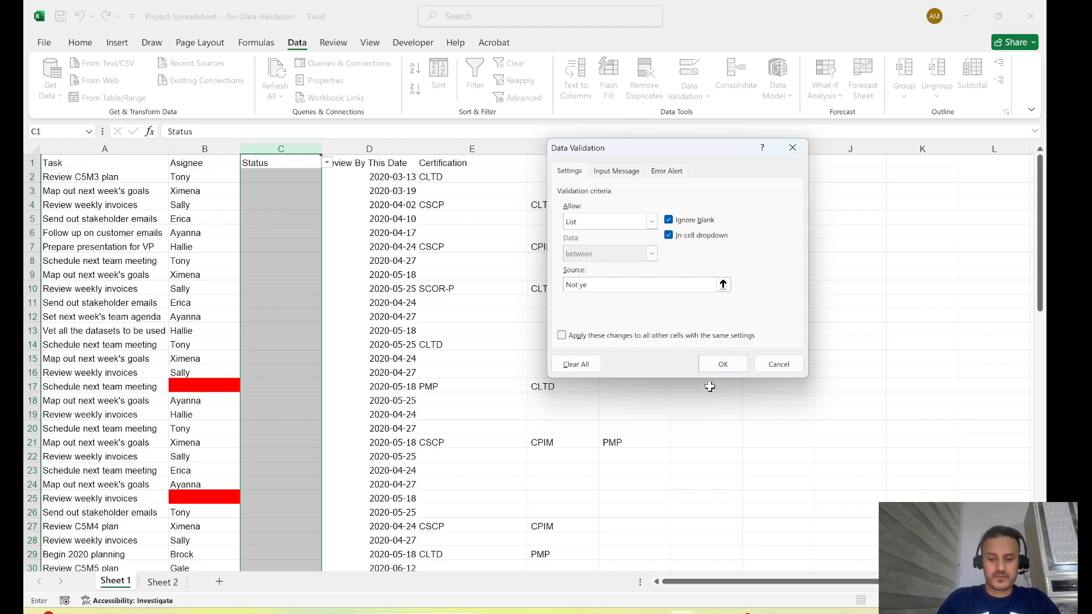
pyautogui.write('t r')
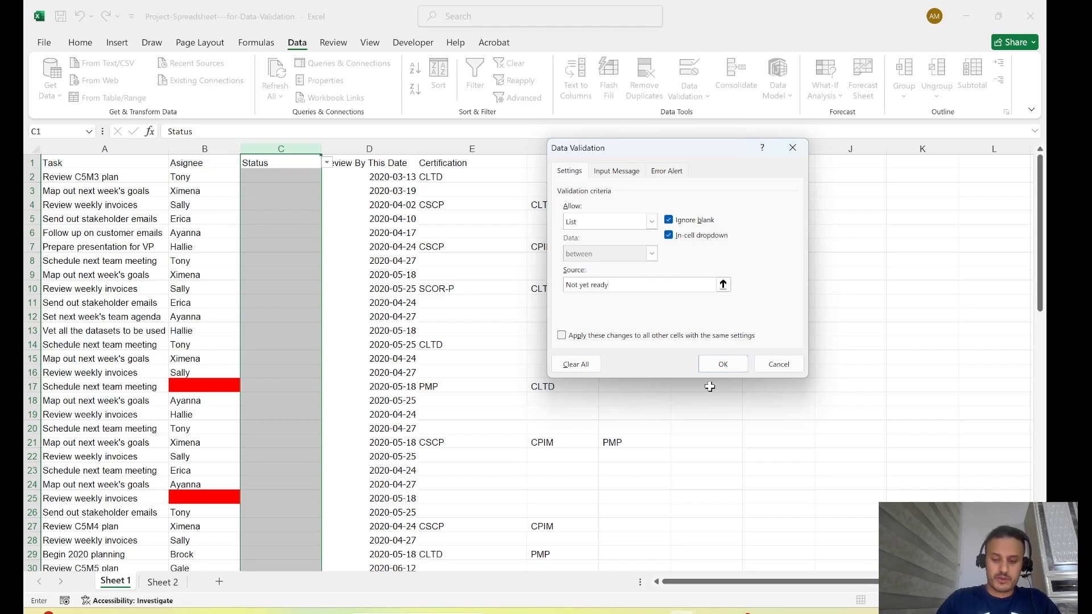
pyautogui.write('eady, In progress')
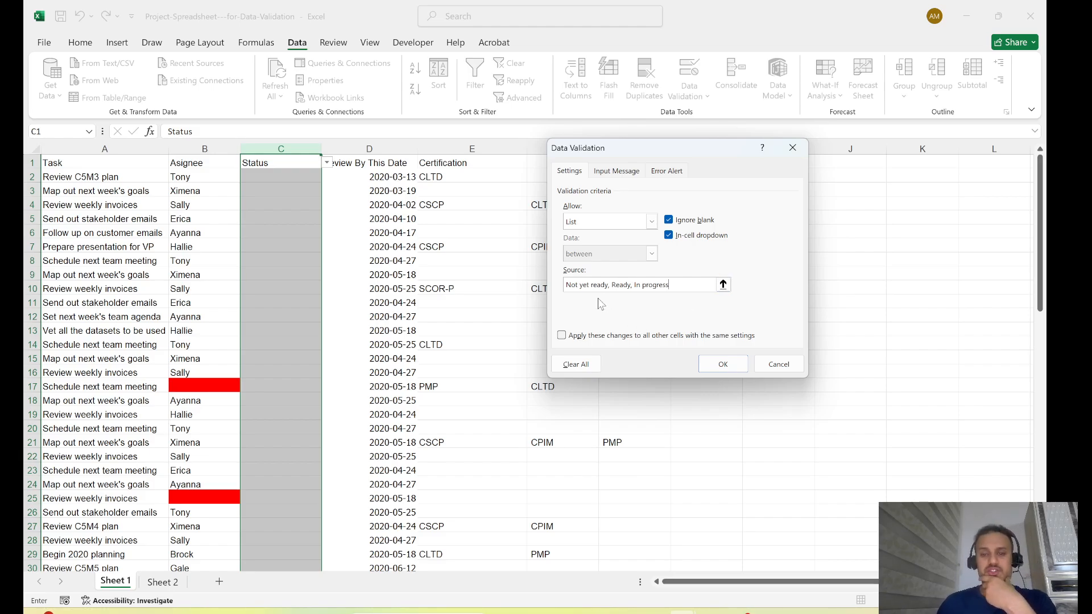
pyautogui.click(725, 366)
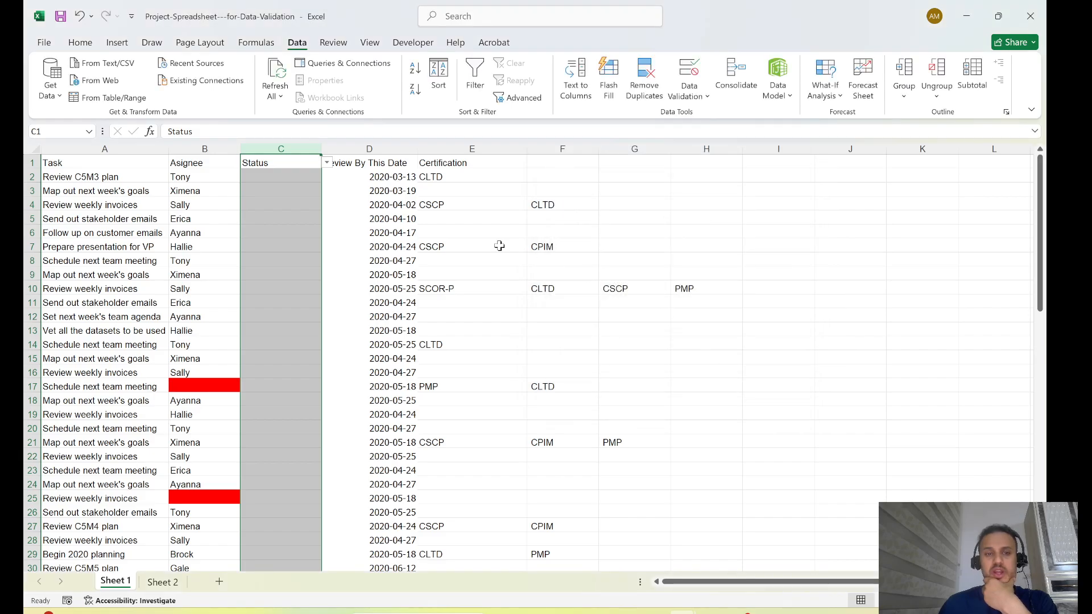
# - Choose Status values from the validation list: Not yet ready in C2, In progress in C4 and Ready in C6
pyautogui.click(330, 204)
pyautogui.click(298, 177)
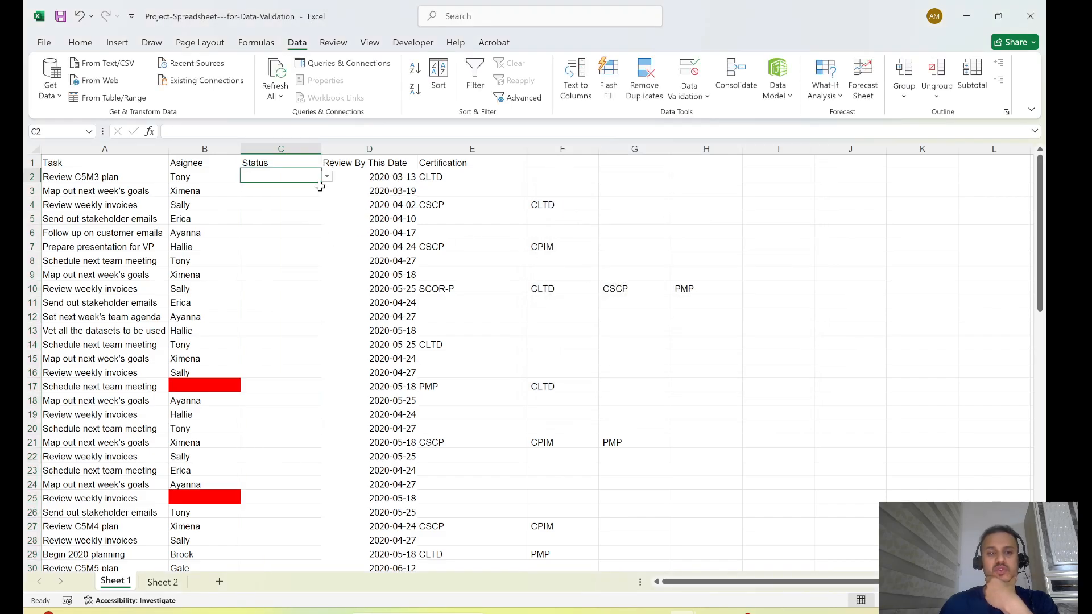
pyautogui.click(328, 178)
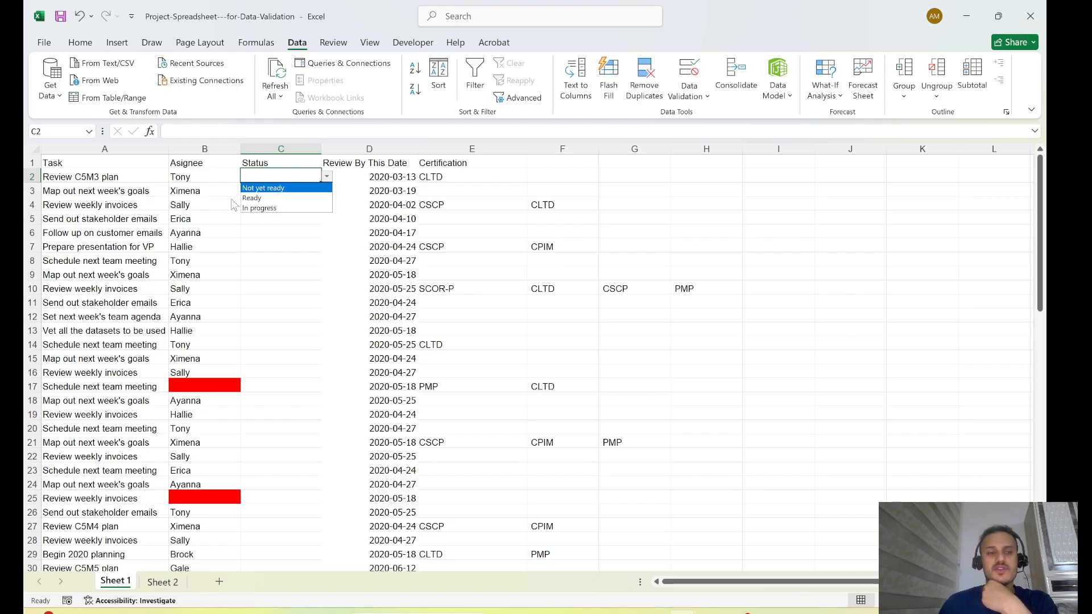
pyautogui.click(272, 190)
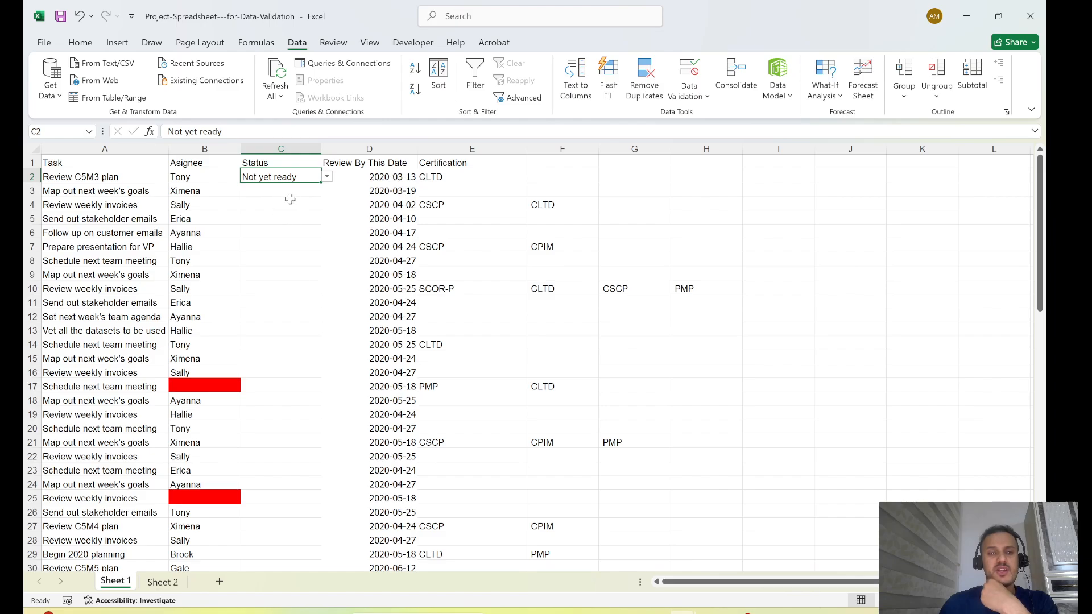
pyautogui.click(289, 203)
pyautogui.click(327, 204)
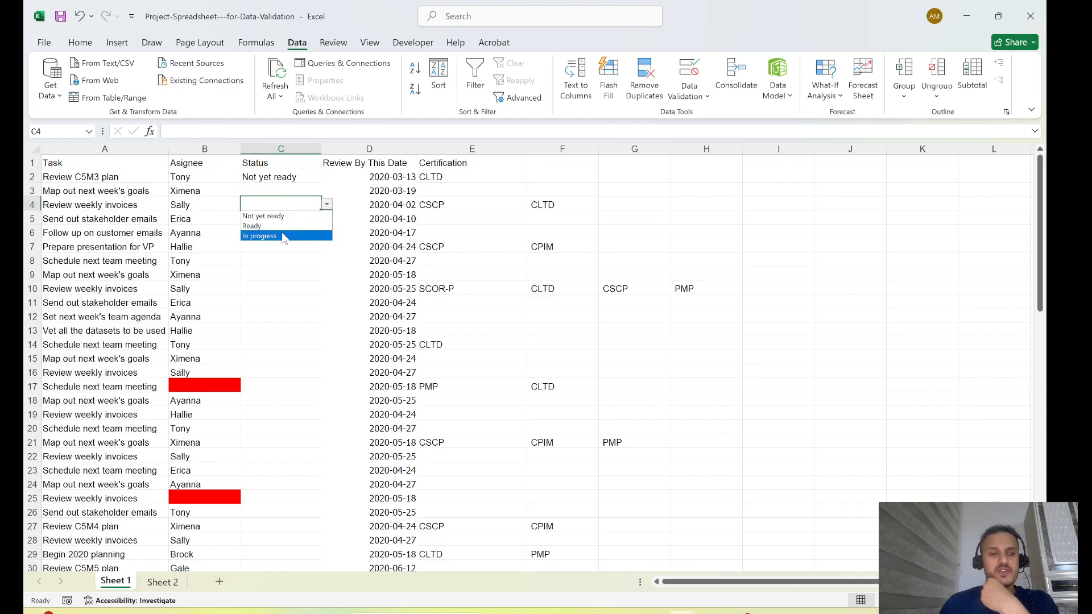
pyautogui.click(264, 236)
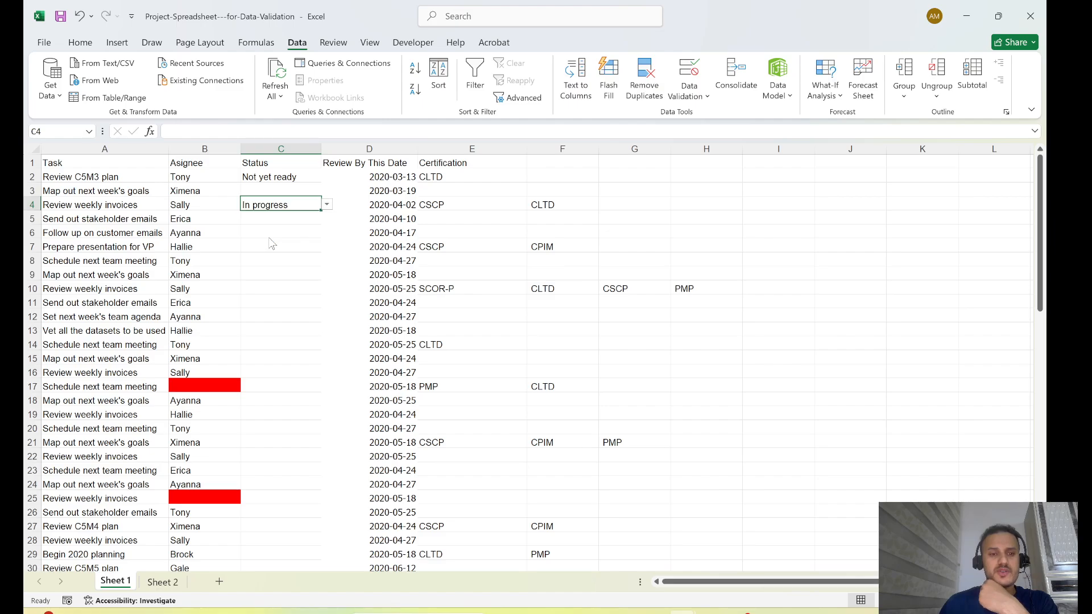
pyautogui.click(279, 232)
pyautogui.click(327, 233)
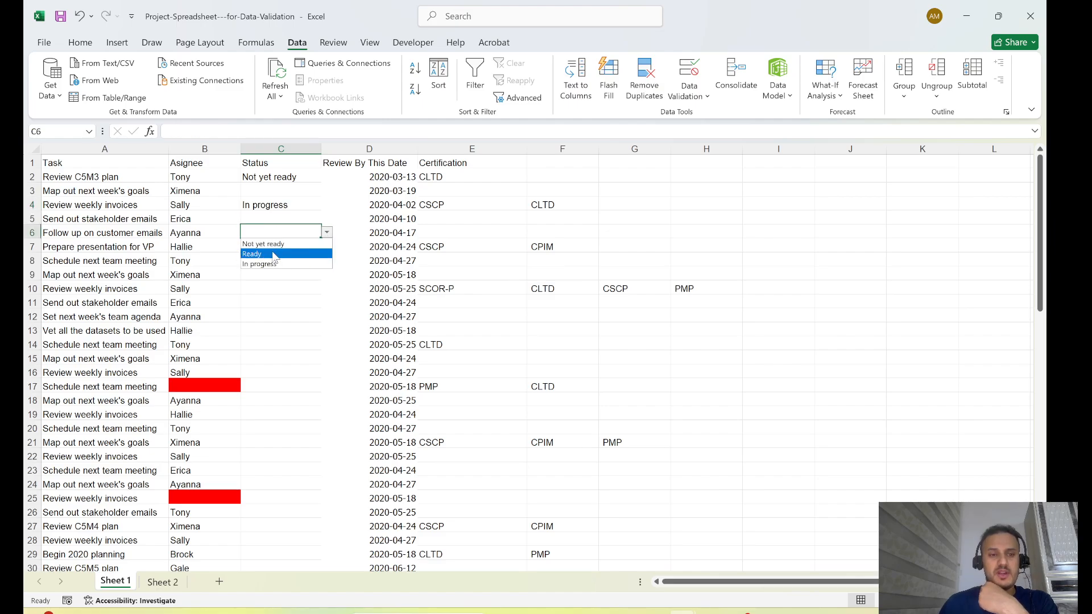
pyautogui.click(277, 254)
pyautogui.click(287, 301)
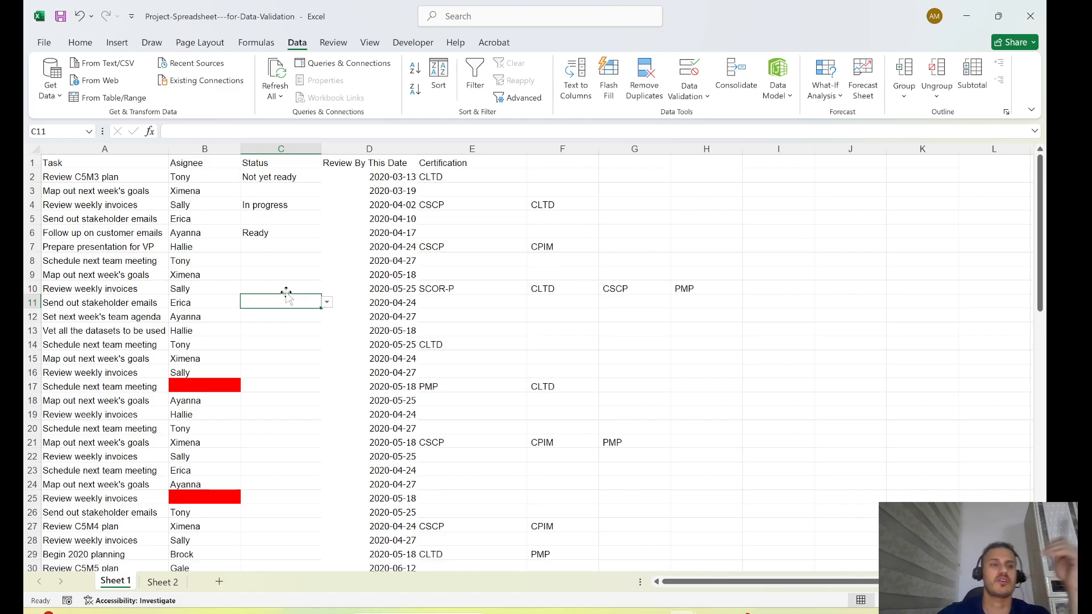
pyautogui.click(279, 149)
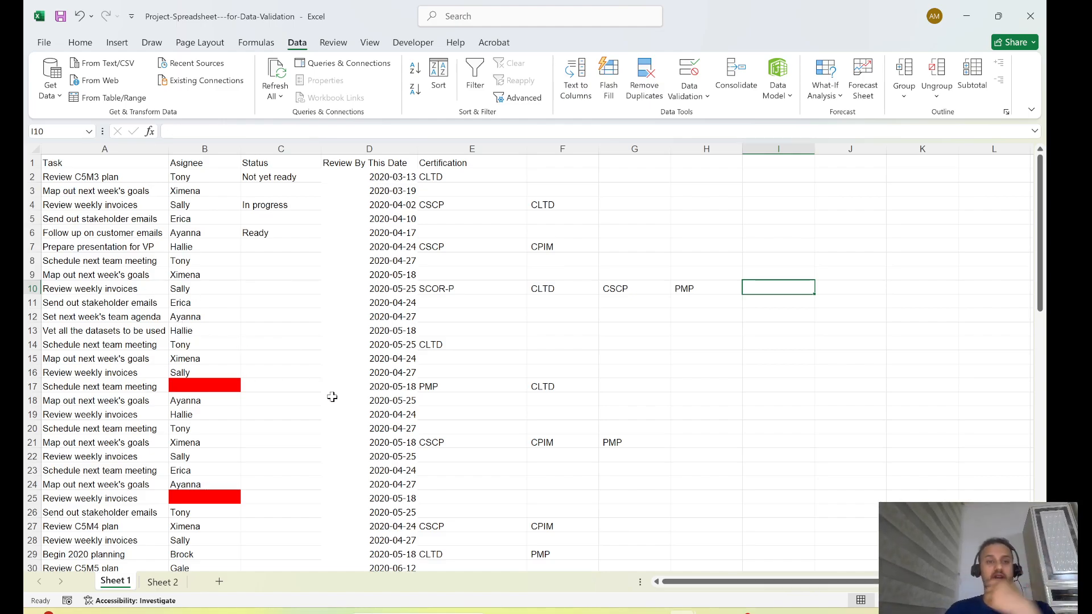
pyautogui.click(746, 413)
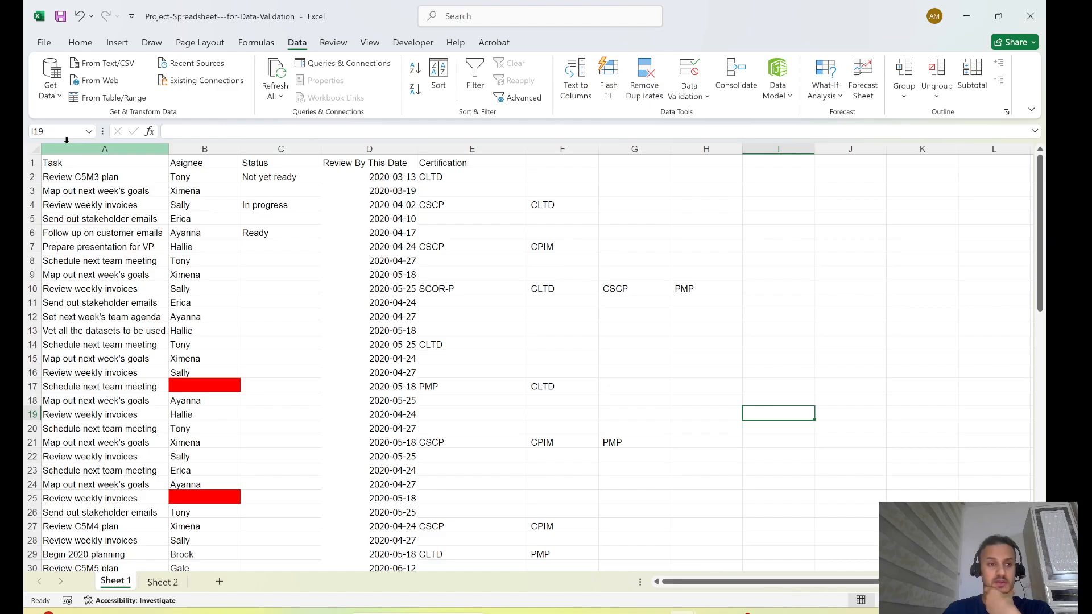
# - Remove duplicates from columns A to D, treating the first row as headers and comparing Task, Asignee, Status and Review By This Date
pyautogui.moveTo(57, 142); pyautogui.dragTo(382, 146)
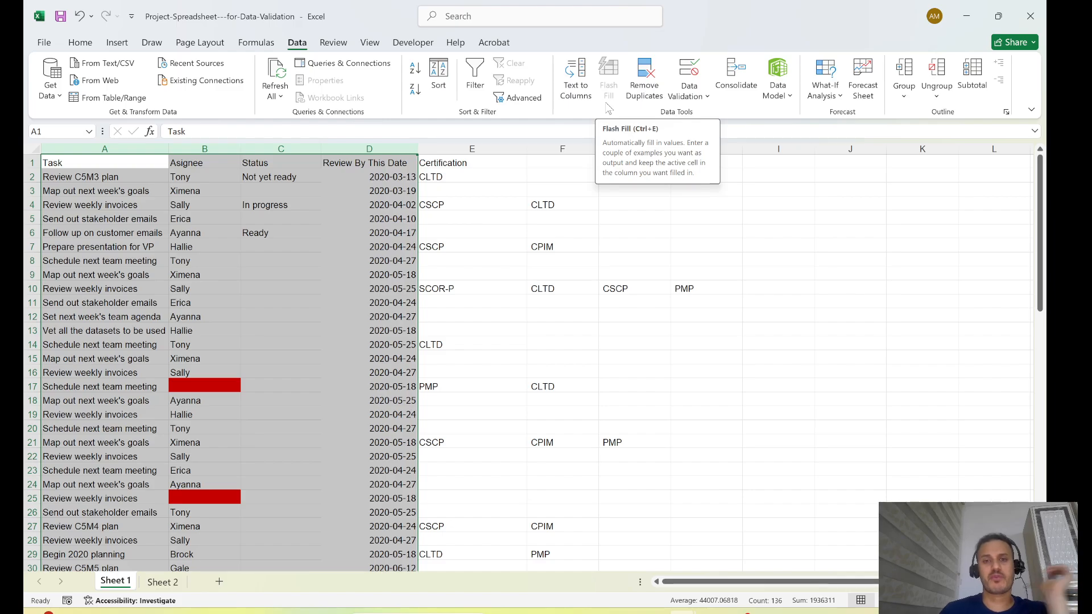
pyautogui.click(647, 82)
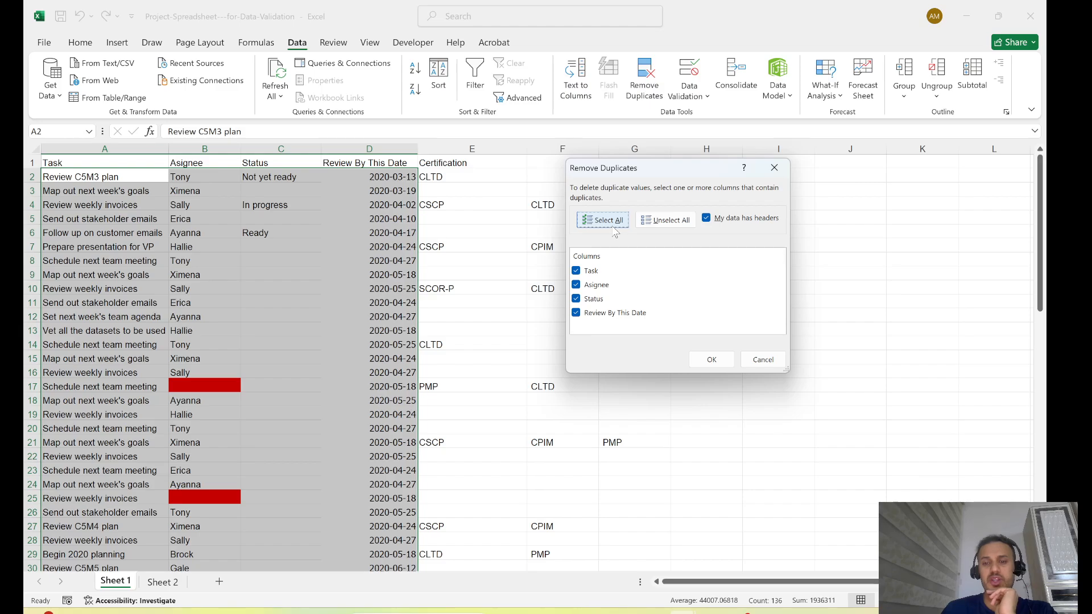
pyautogui.click(712, 223)
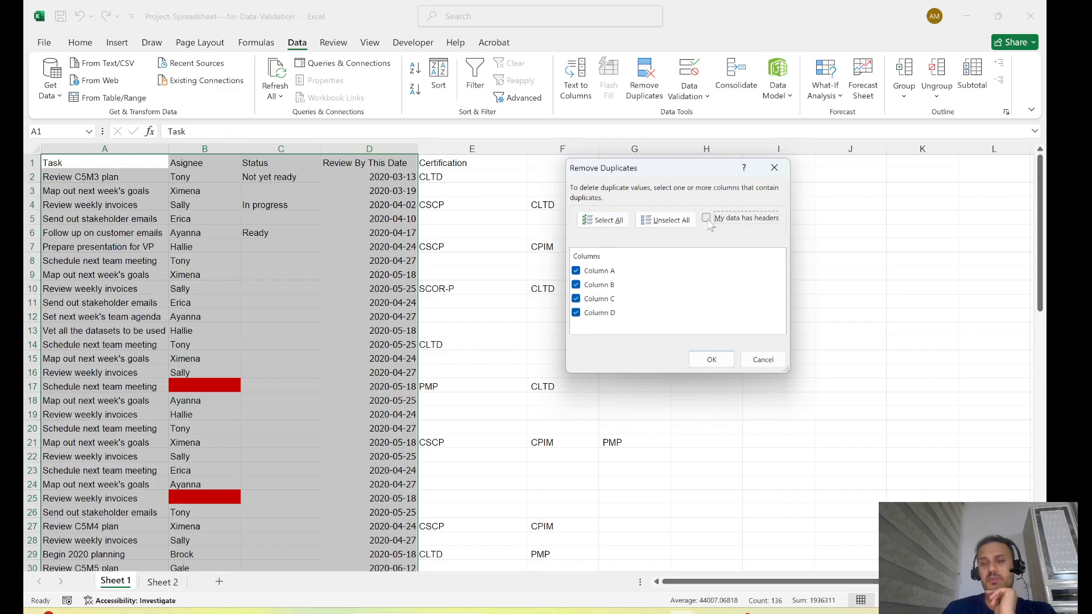
pyautogui.click(719, 227)
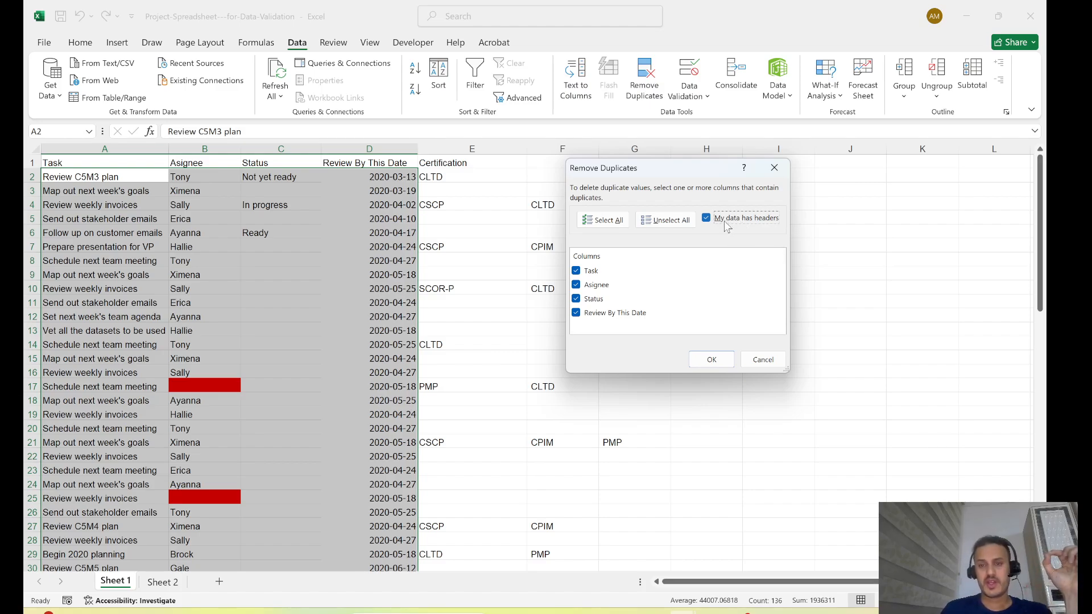
pyautogui.click(712, 360)
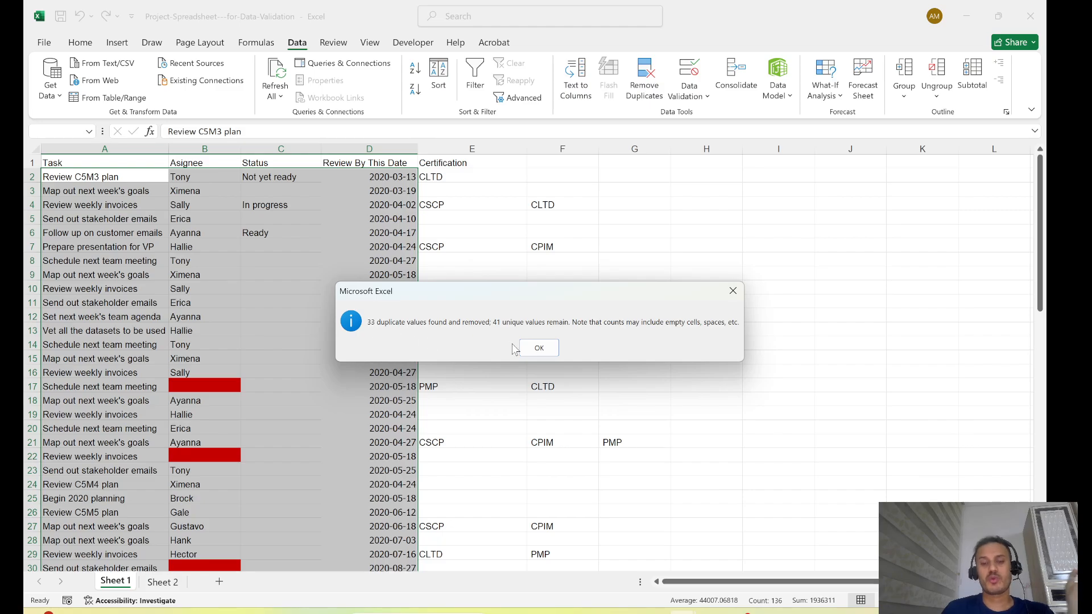
pyautogui.click(540, 349)
pyautogui.click(649, 355)
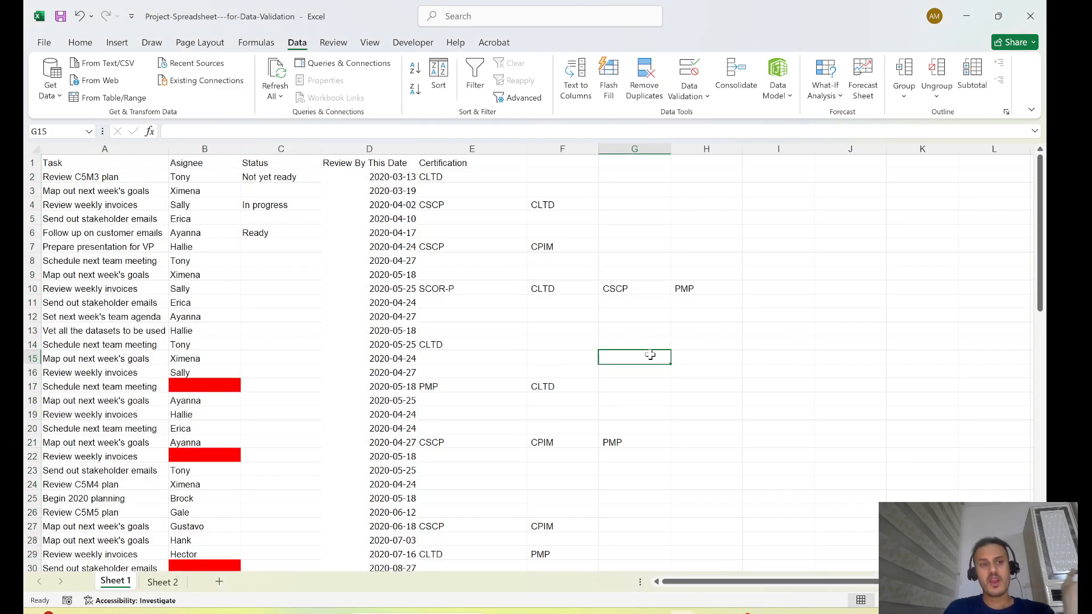